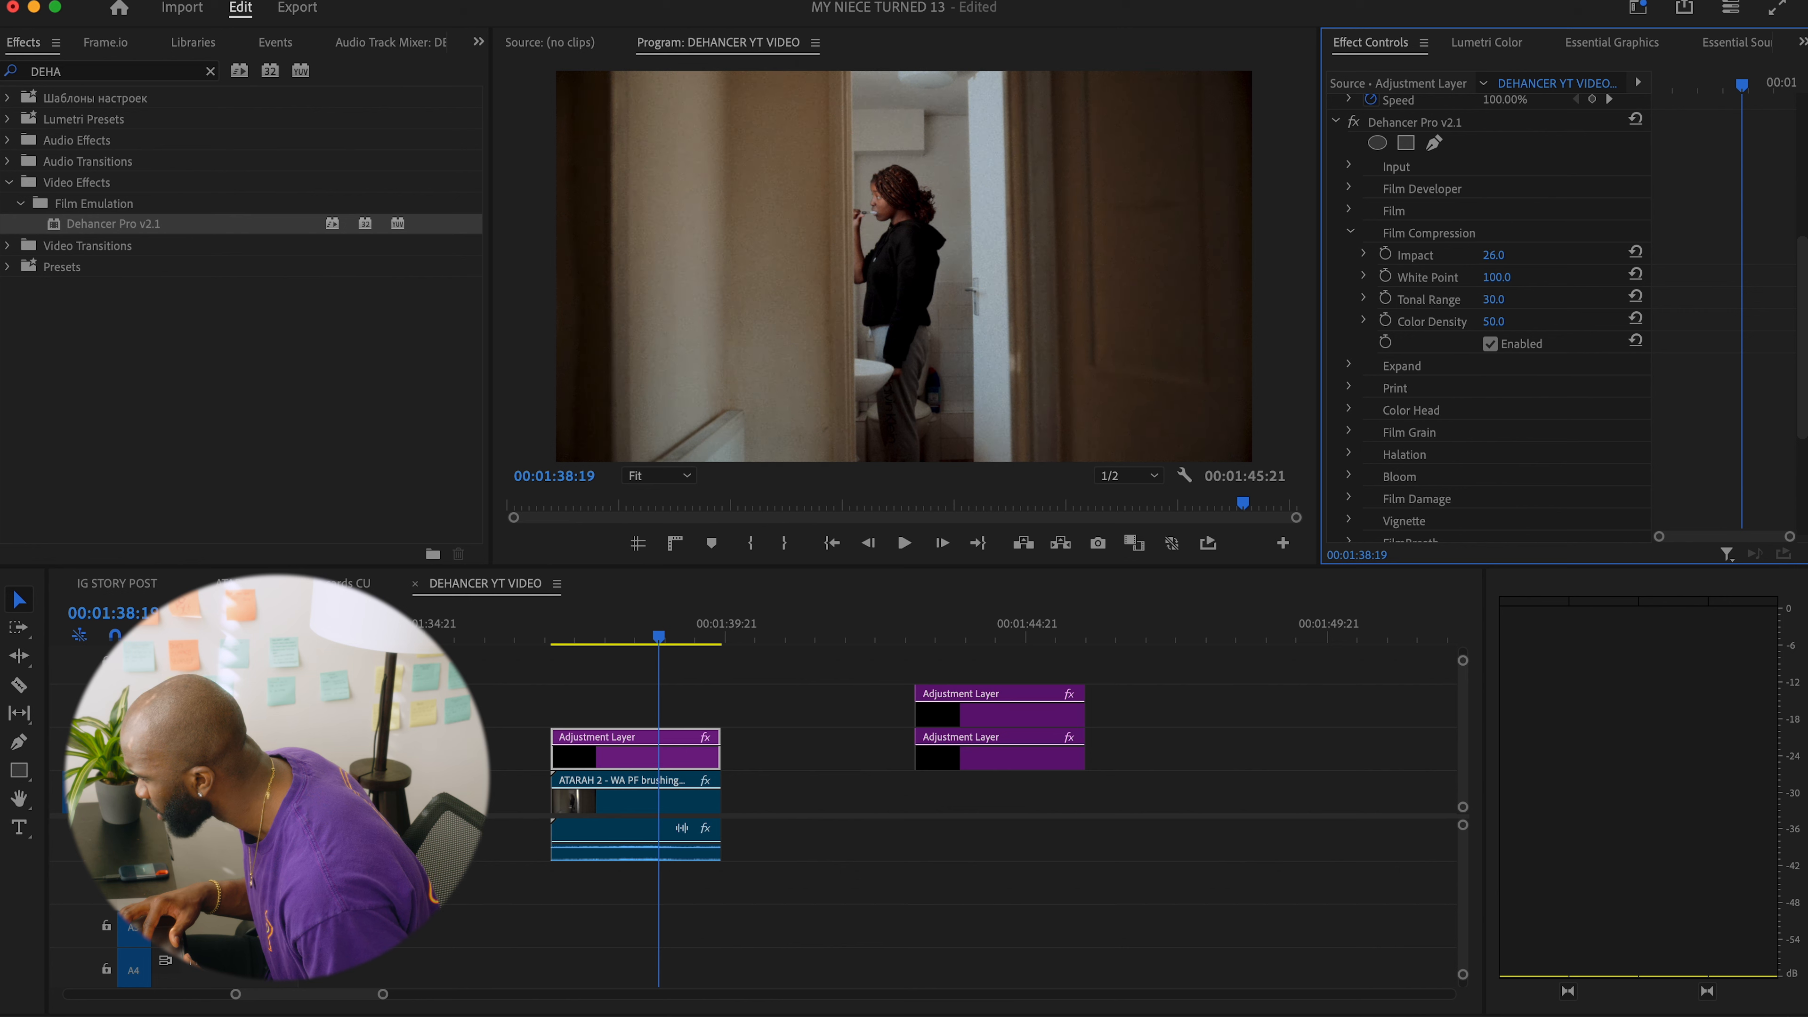
Set the Film Compression Impact to 20 and its White Point to 60 in the Dehancer Pro effect.
left_click(1498, 255)
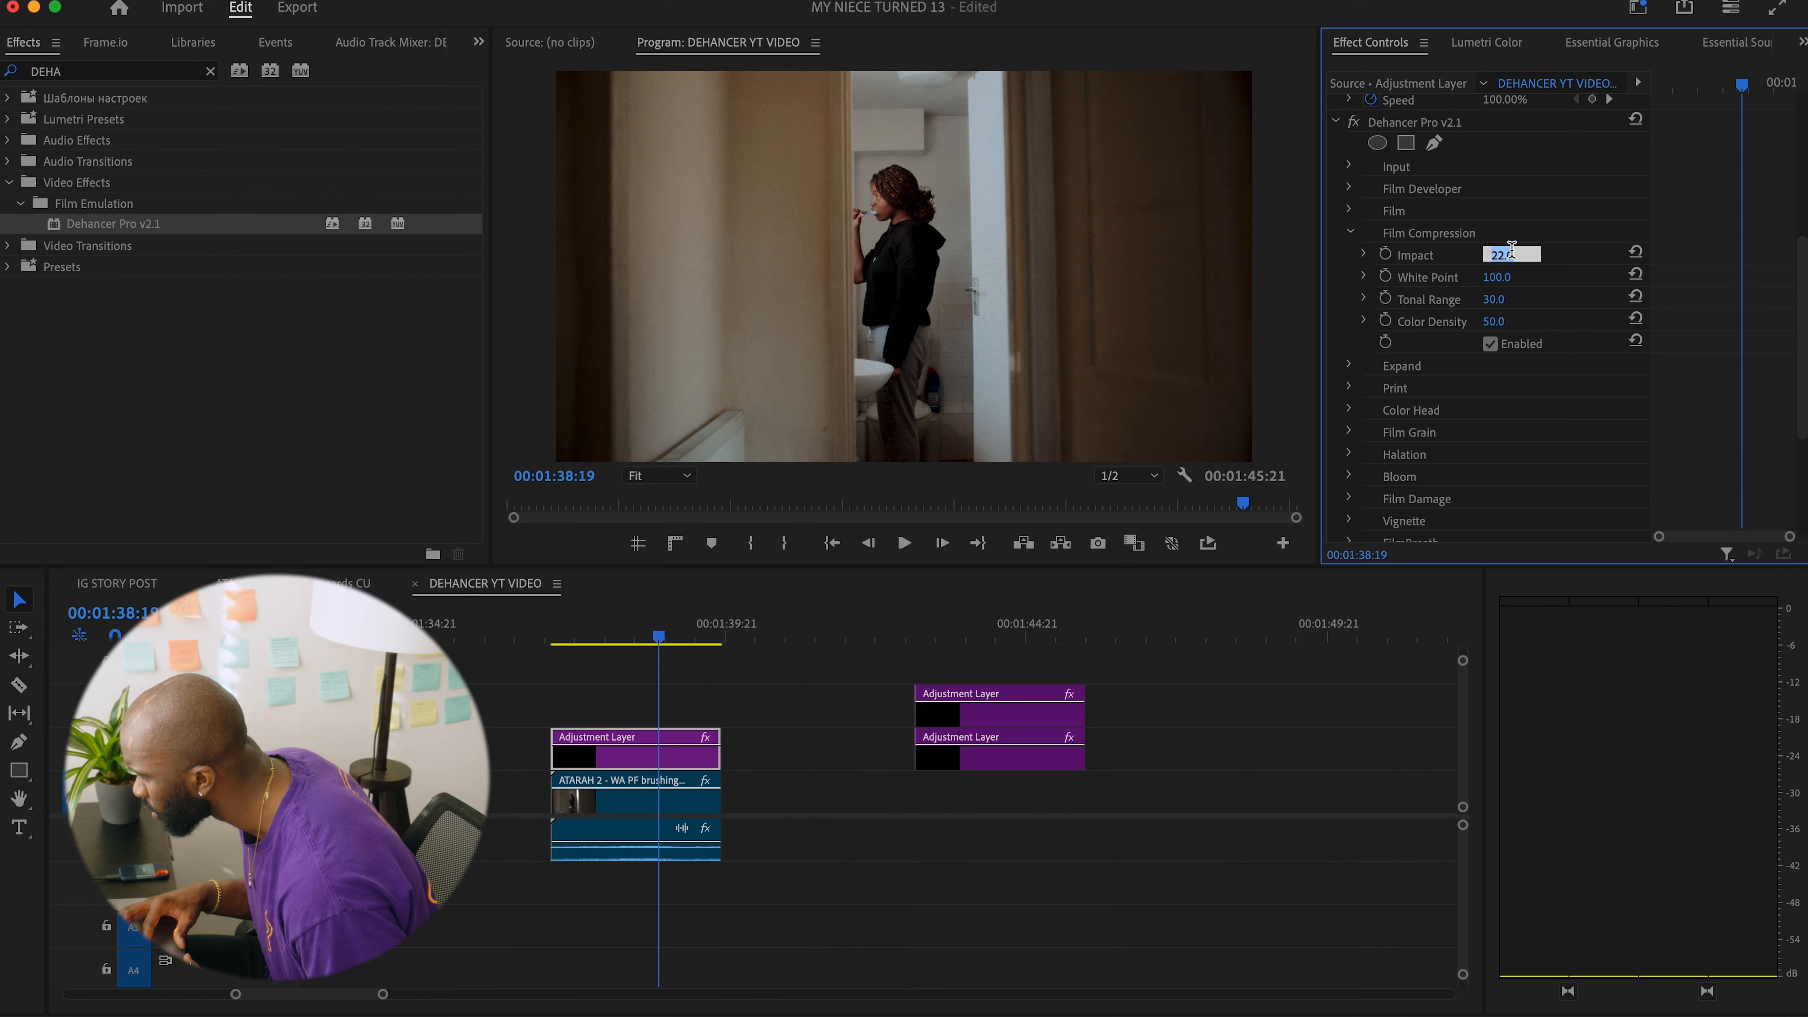
type("20")
key("Return")
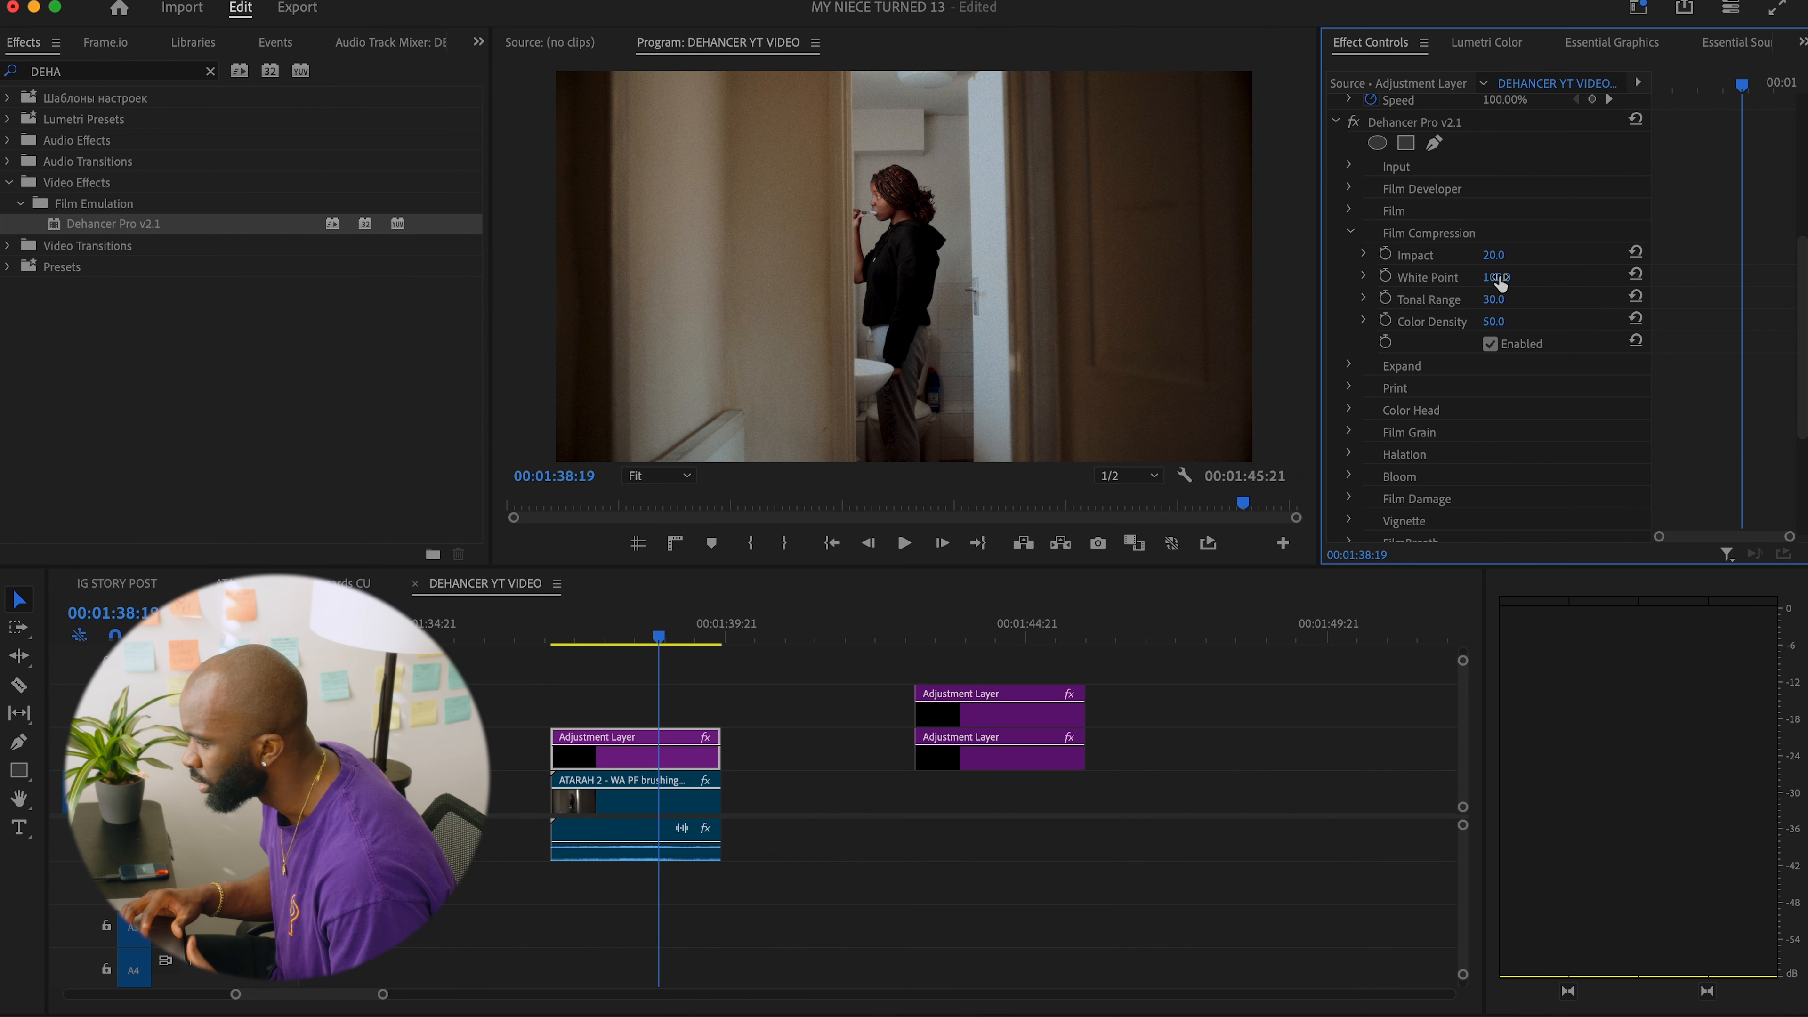
mouse_move(1496, 277)
left_mouse_down()
mouse_move(1511, 277)
mouse_move(1469, 277)
left_mouse_up()
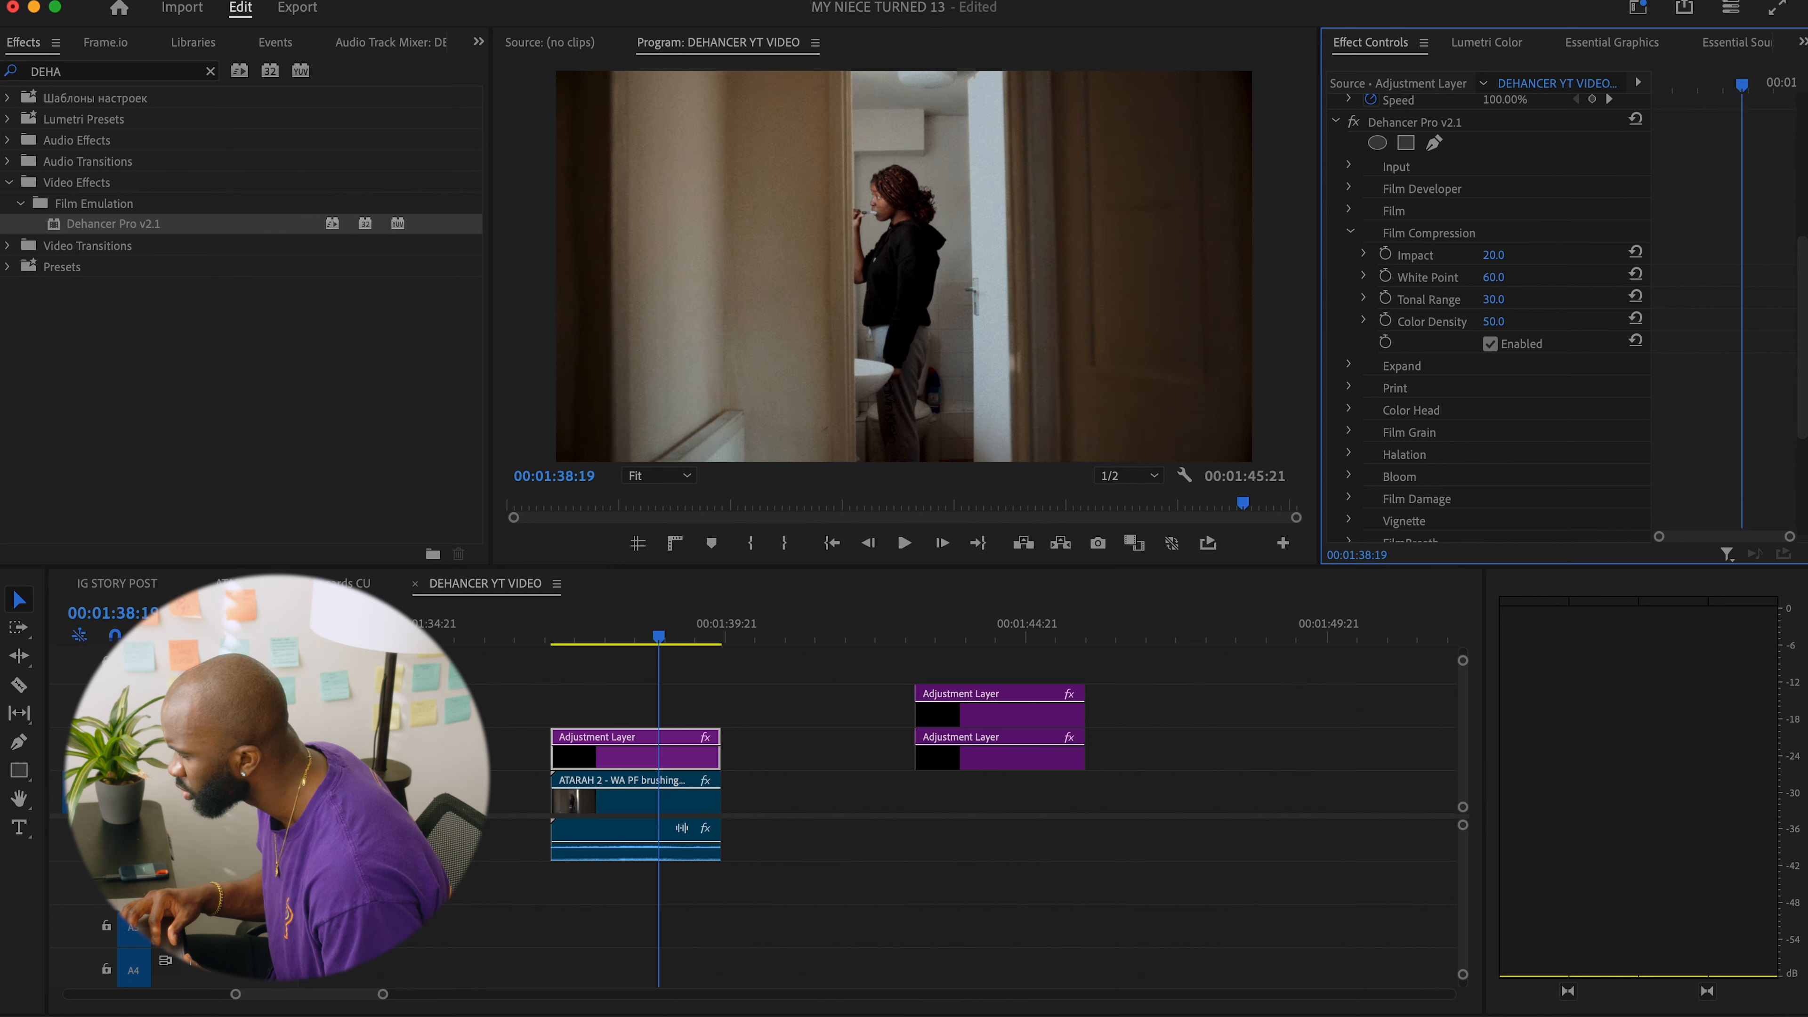
Try a Black Point of 29 in Dehancer's Expand settings and reset it to its default.
left_click(1349, 232)
left_click(1350, 255)
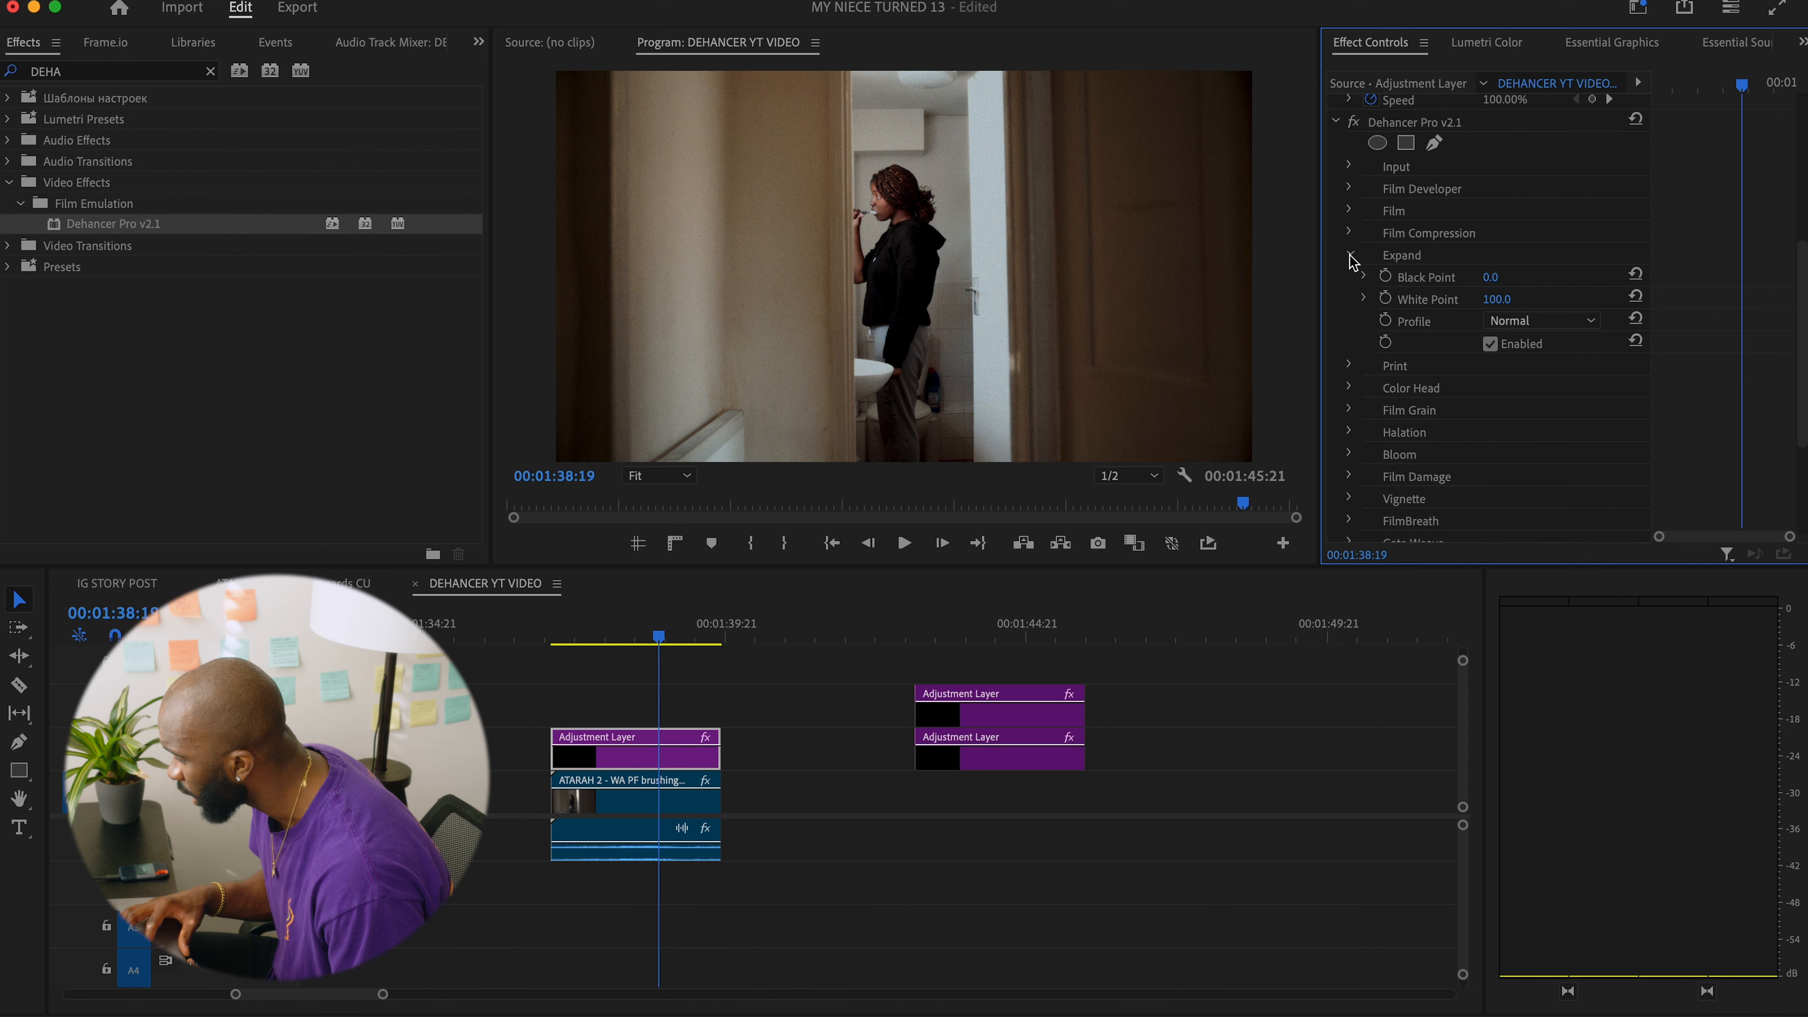
left_click(1491, 277)
type("-20")
key("Return")
left_click_drag(1495, 277, 1529, 277)
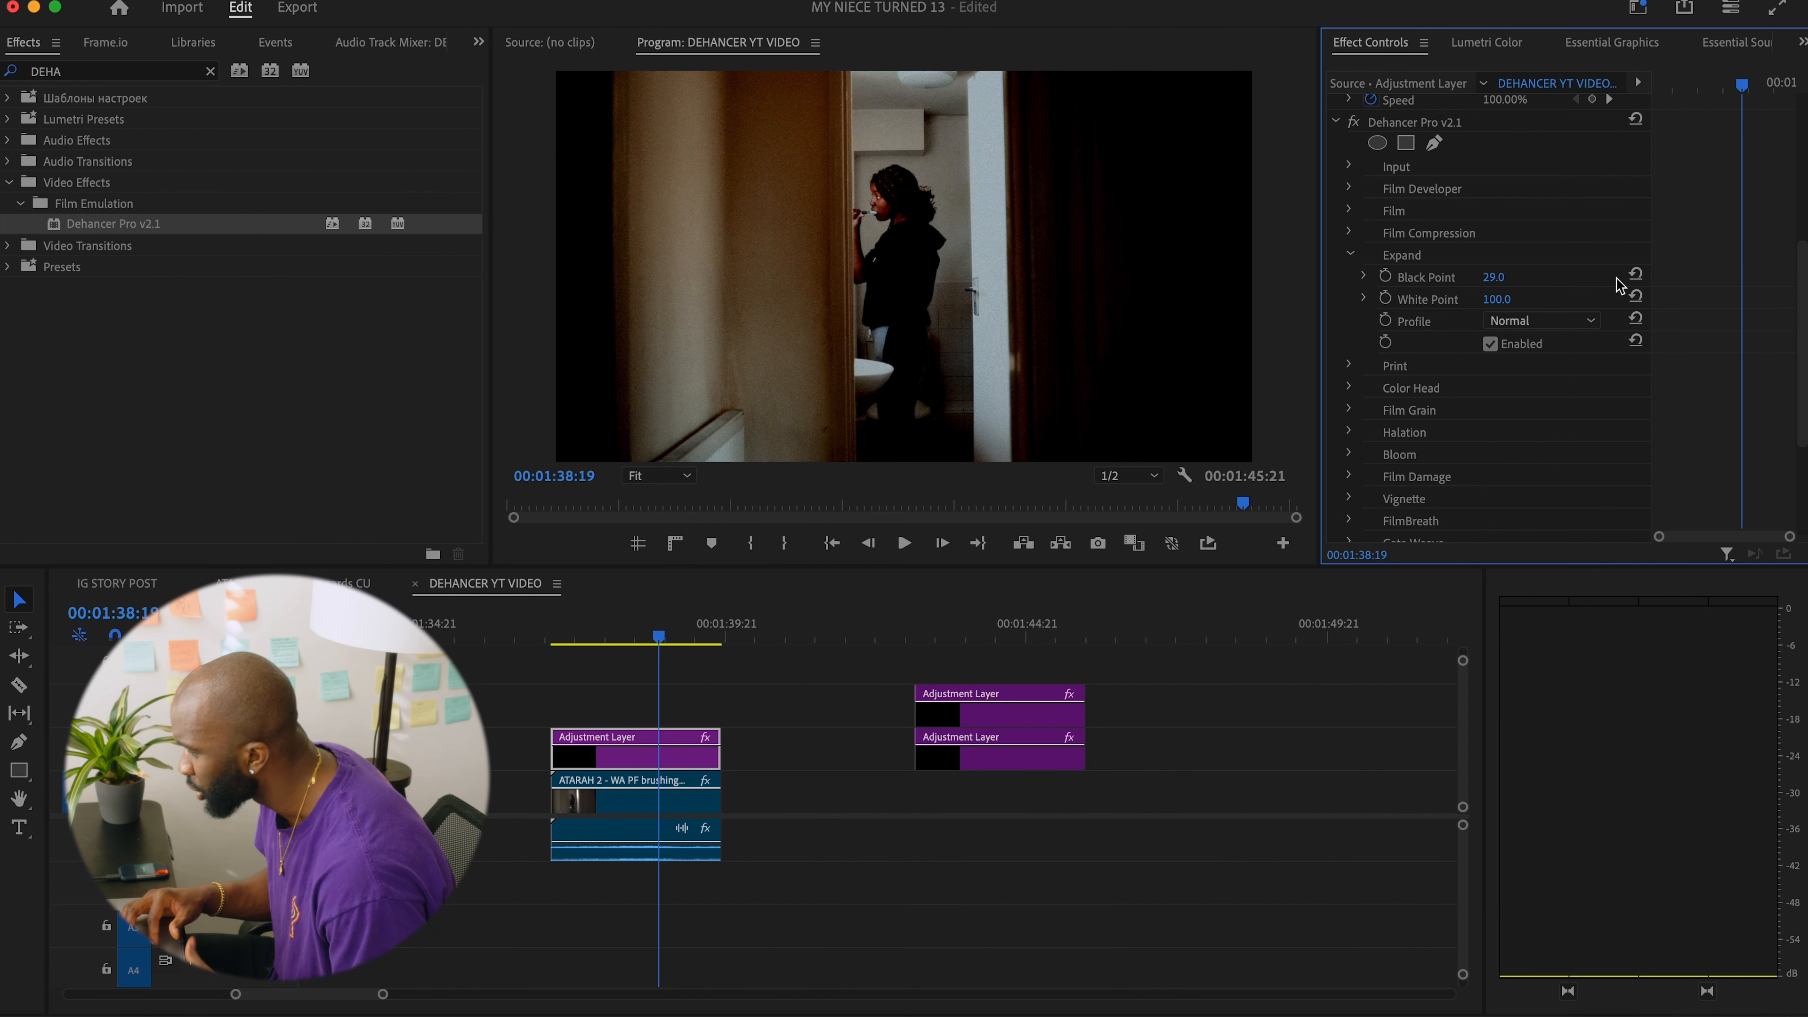
left_click(1636, 274)
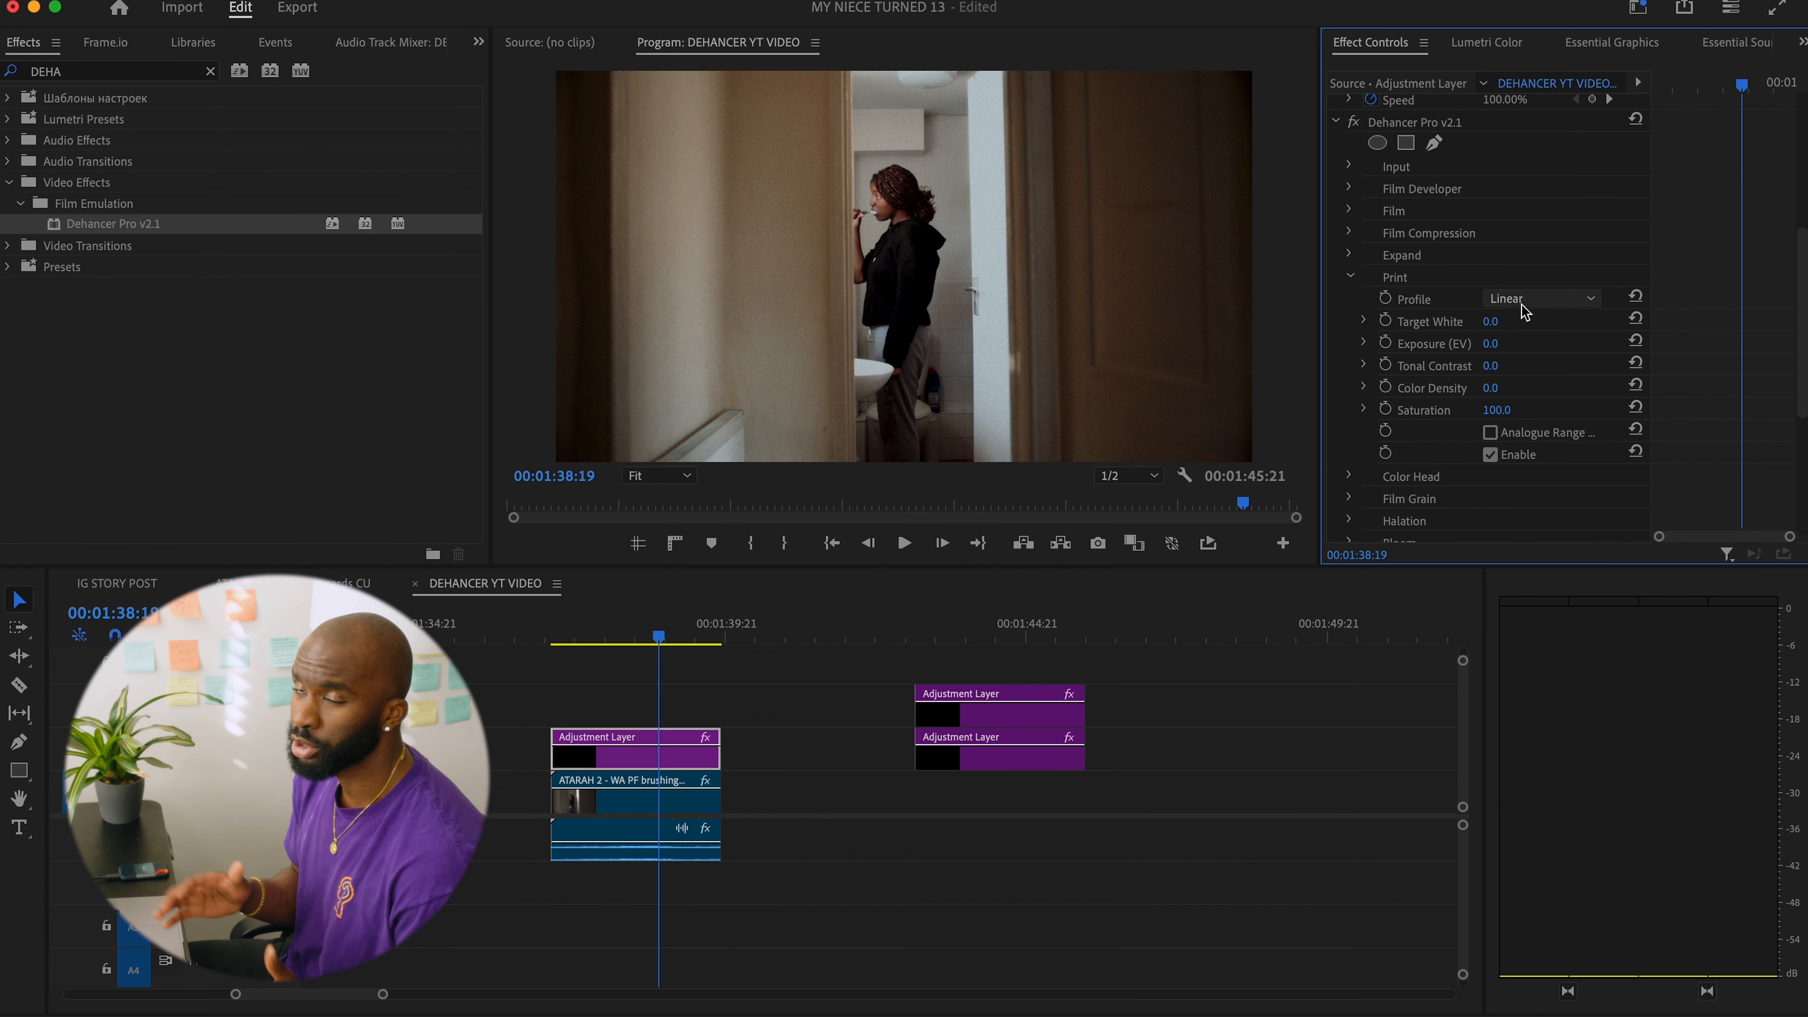
Preview the Cineon Film Log, Fujifilm 3513 and Kodak 2383 Print profiles and return the profile to Linear.
left_click(1521, 306)
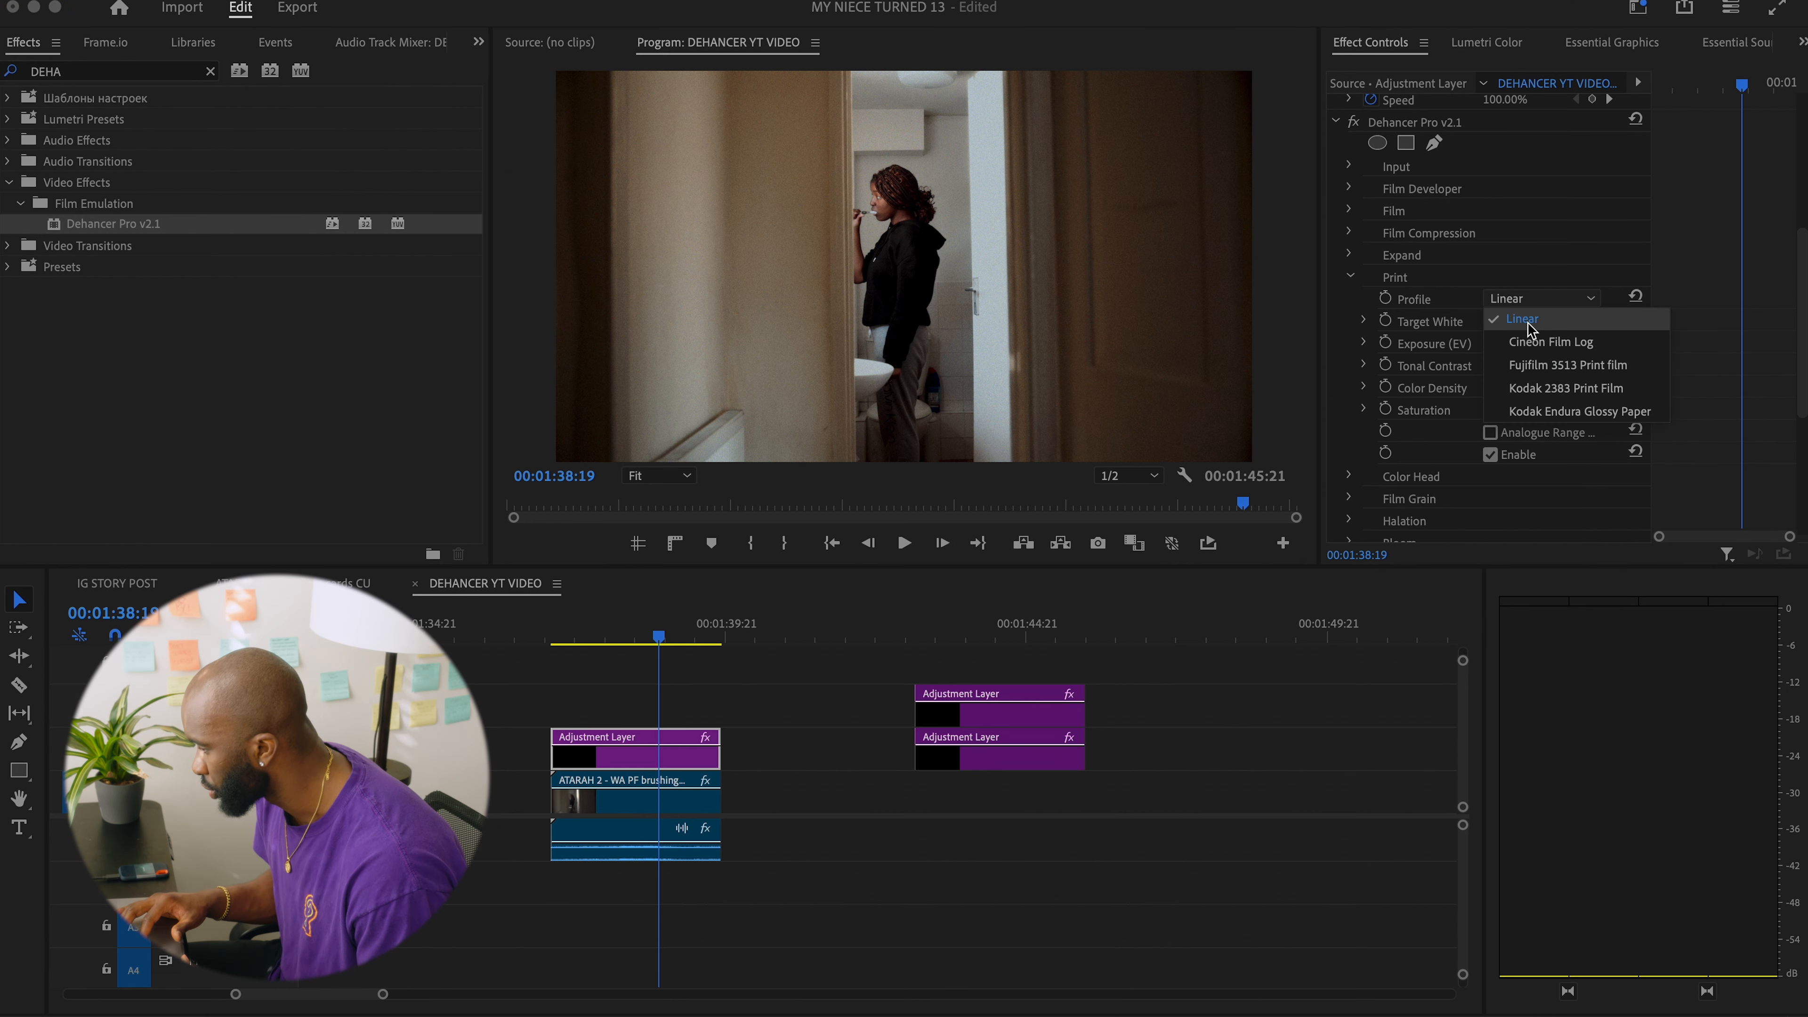
left_click(1534, 342)
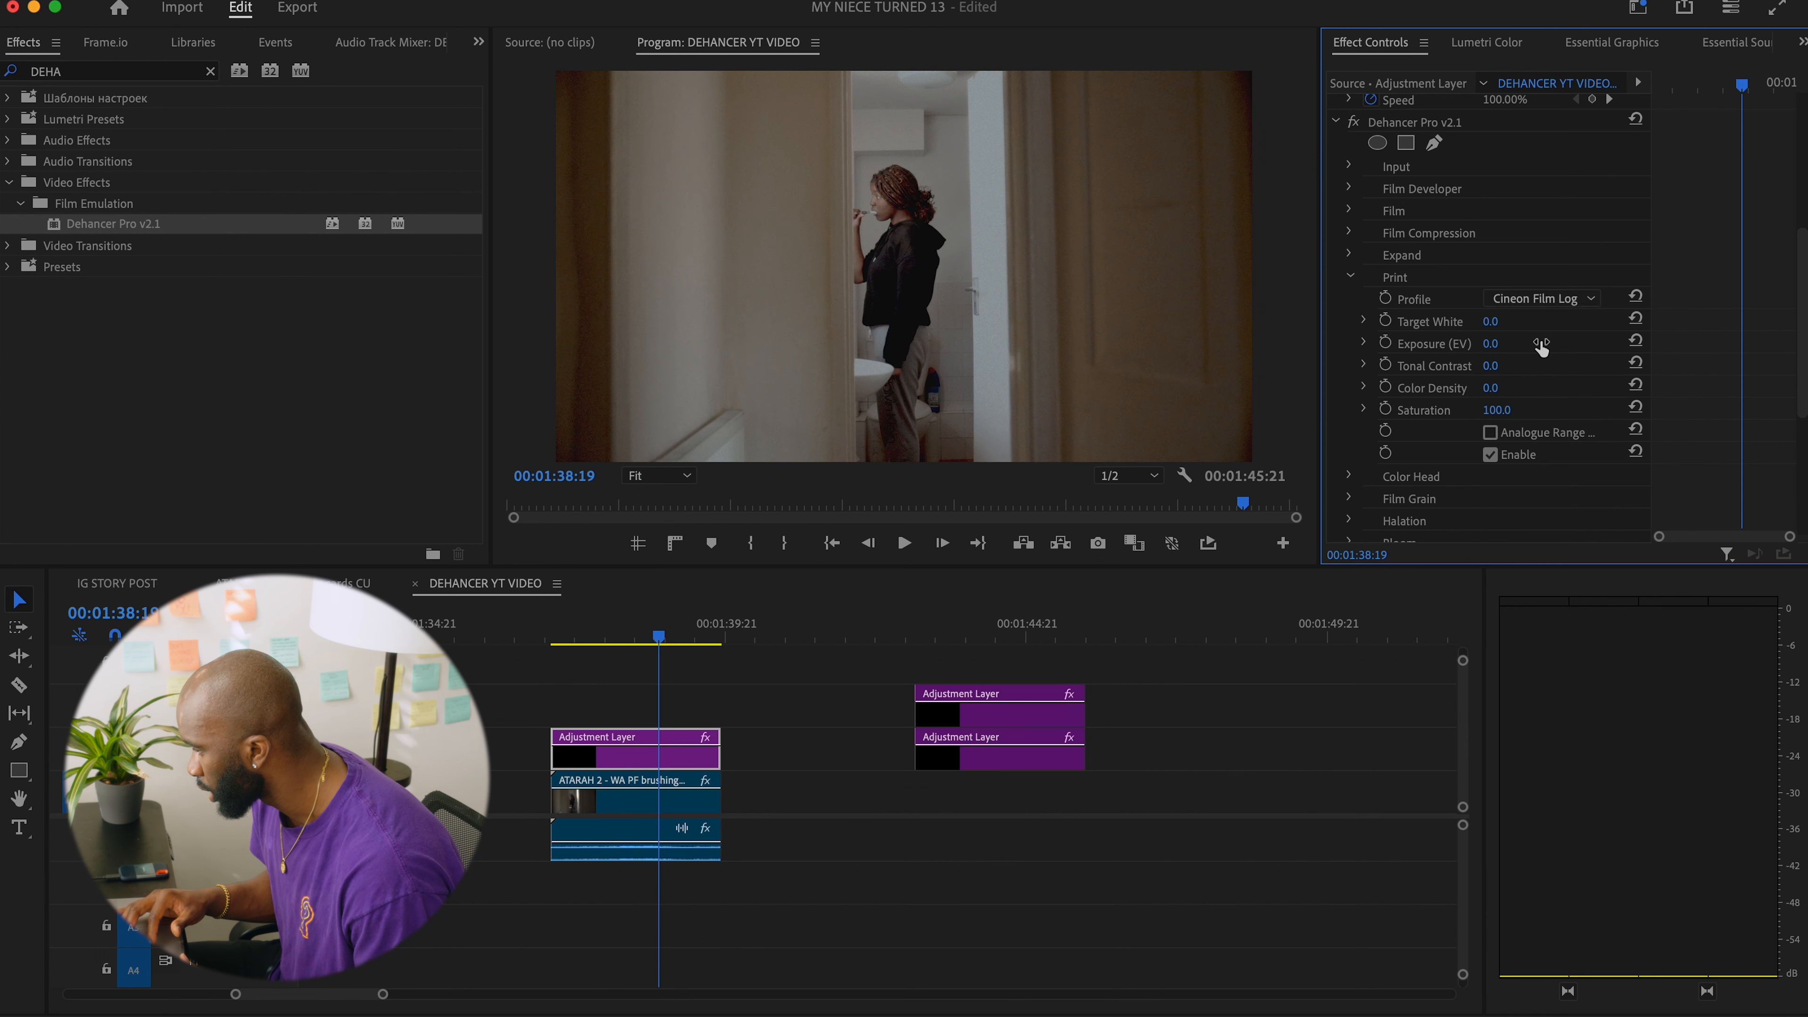
left_click(1537, 299)
left_click(1545, 365)
left_click(1545, 300)
left_click(1547, 385)
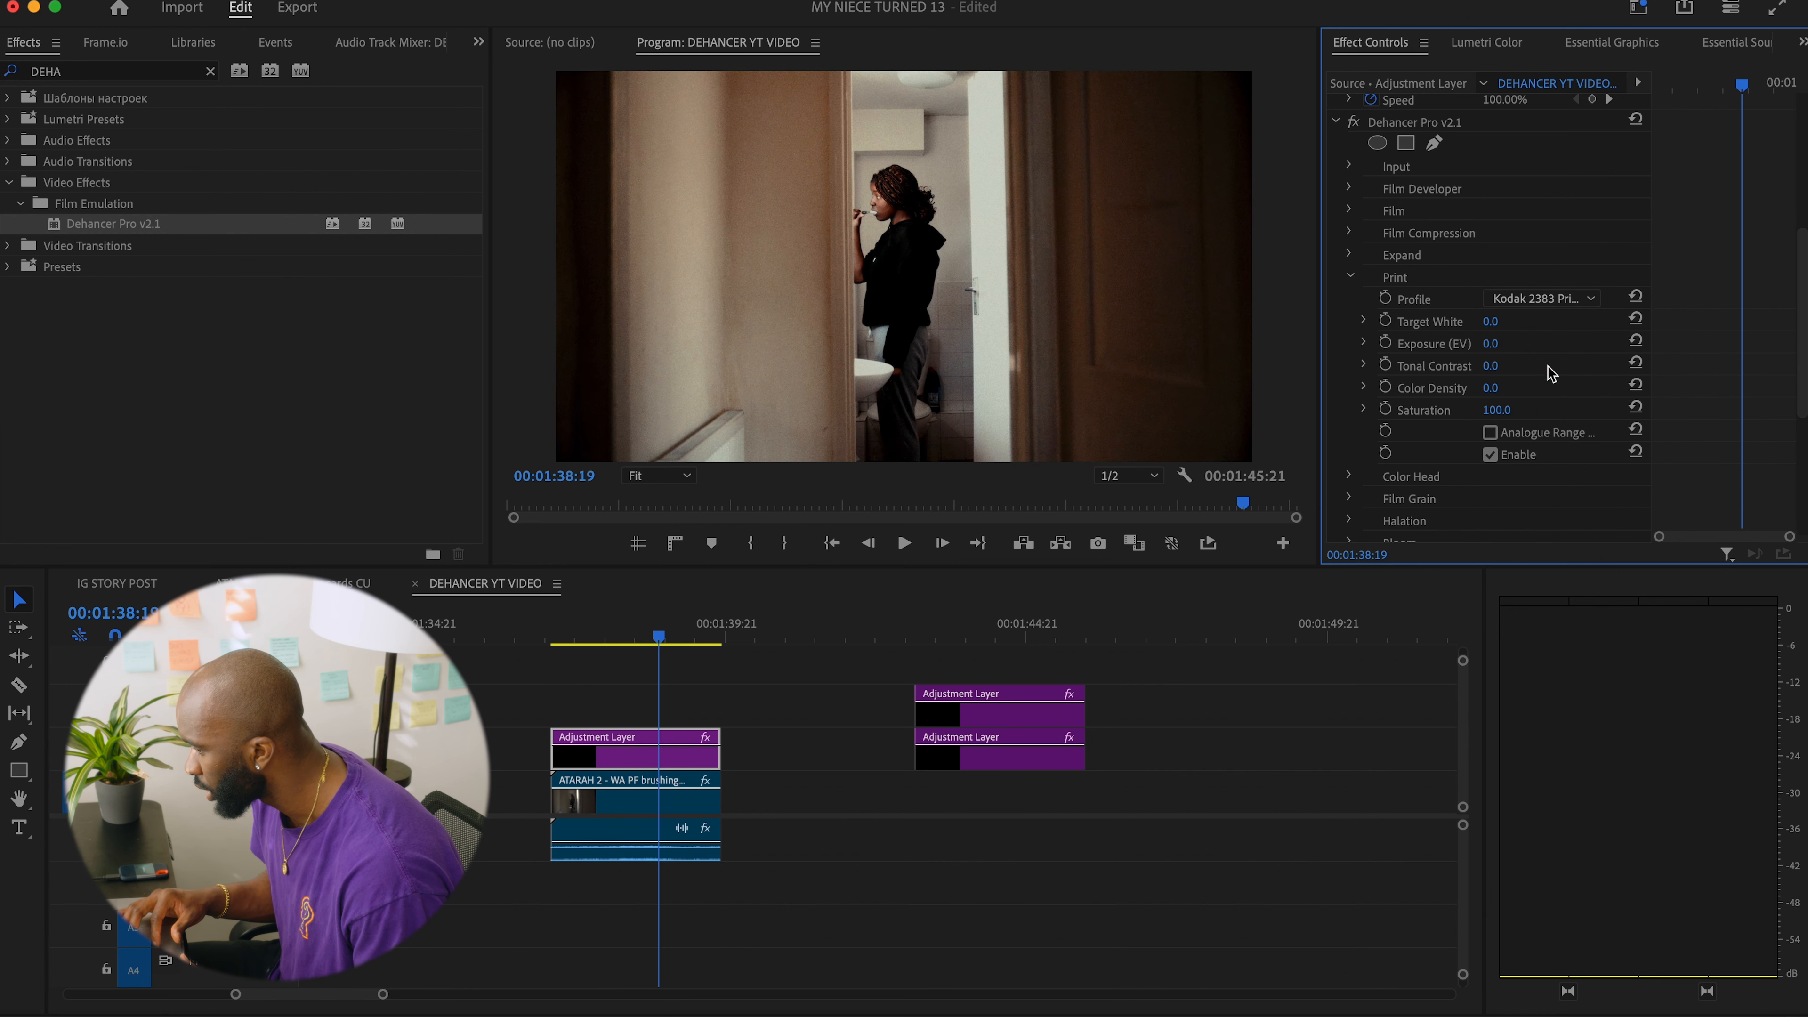
left_click(1549, 298)
left_click(1523, 318)
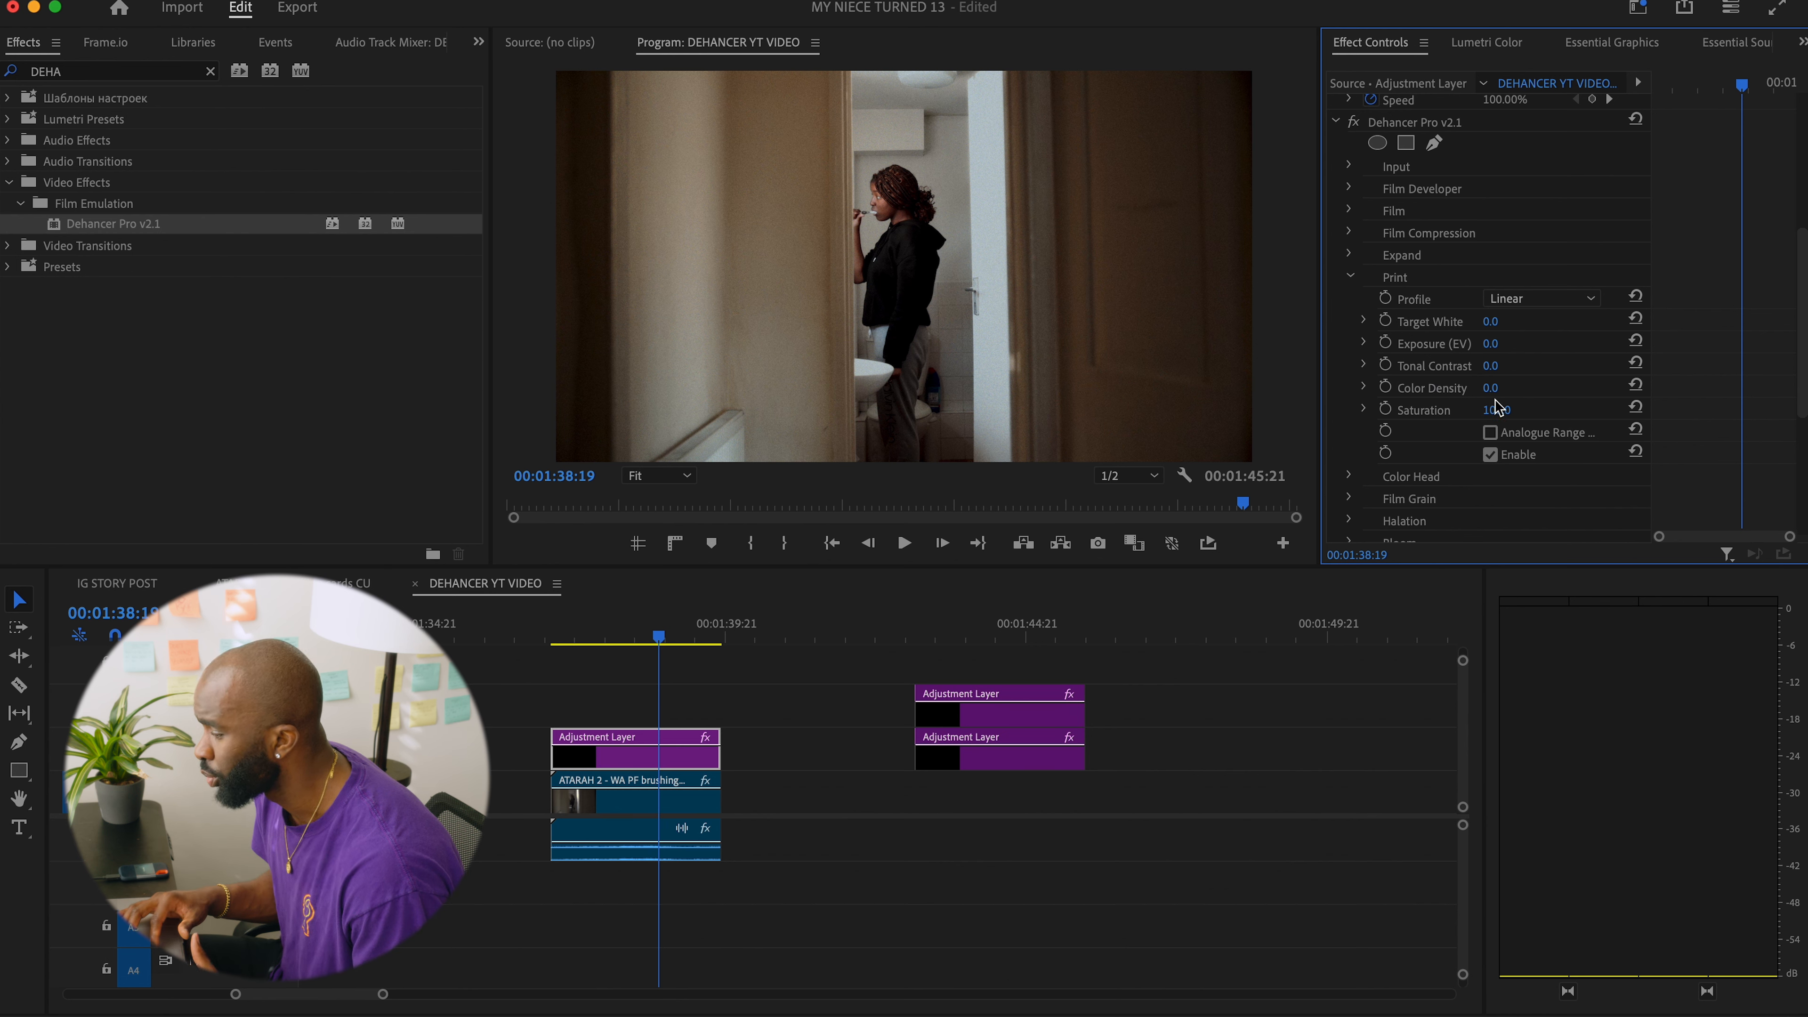
Test the Print Color Density at -31, reset it, and raise it to about 46.
left_click_drag(1494, 388, 1411, 388)
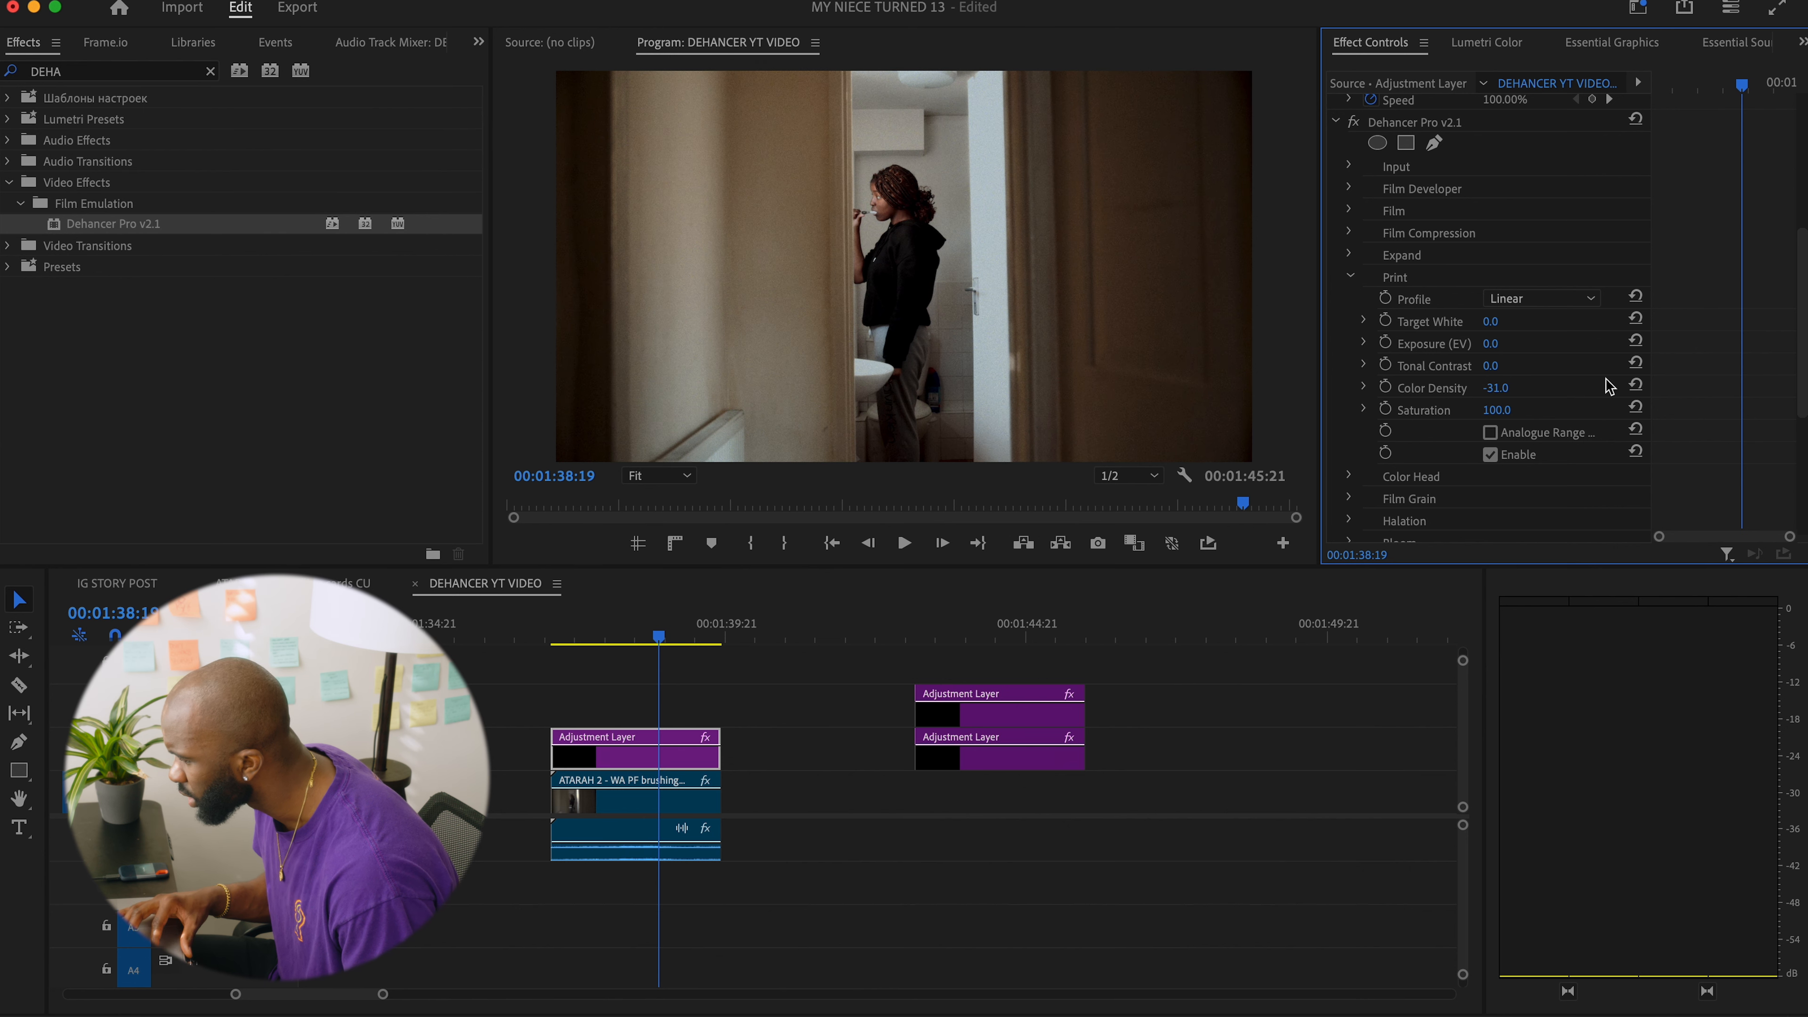
left_click(1635, 386)
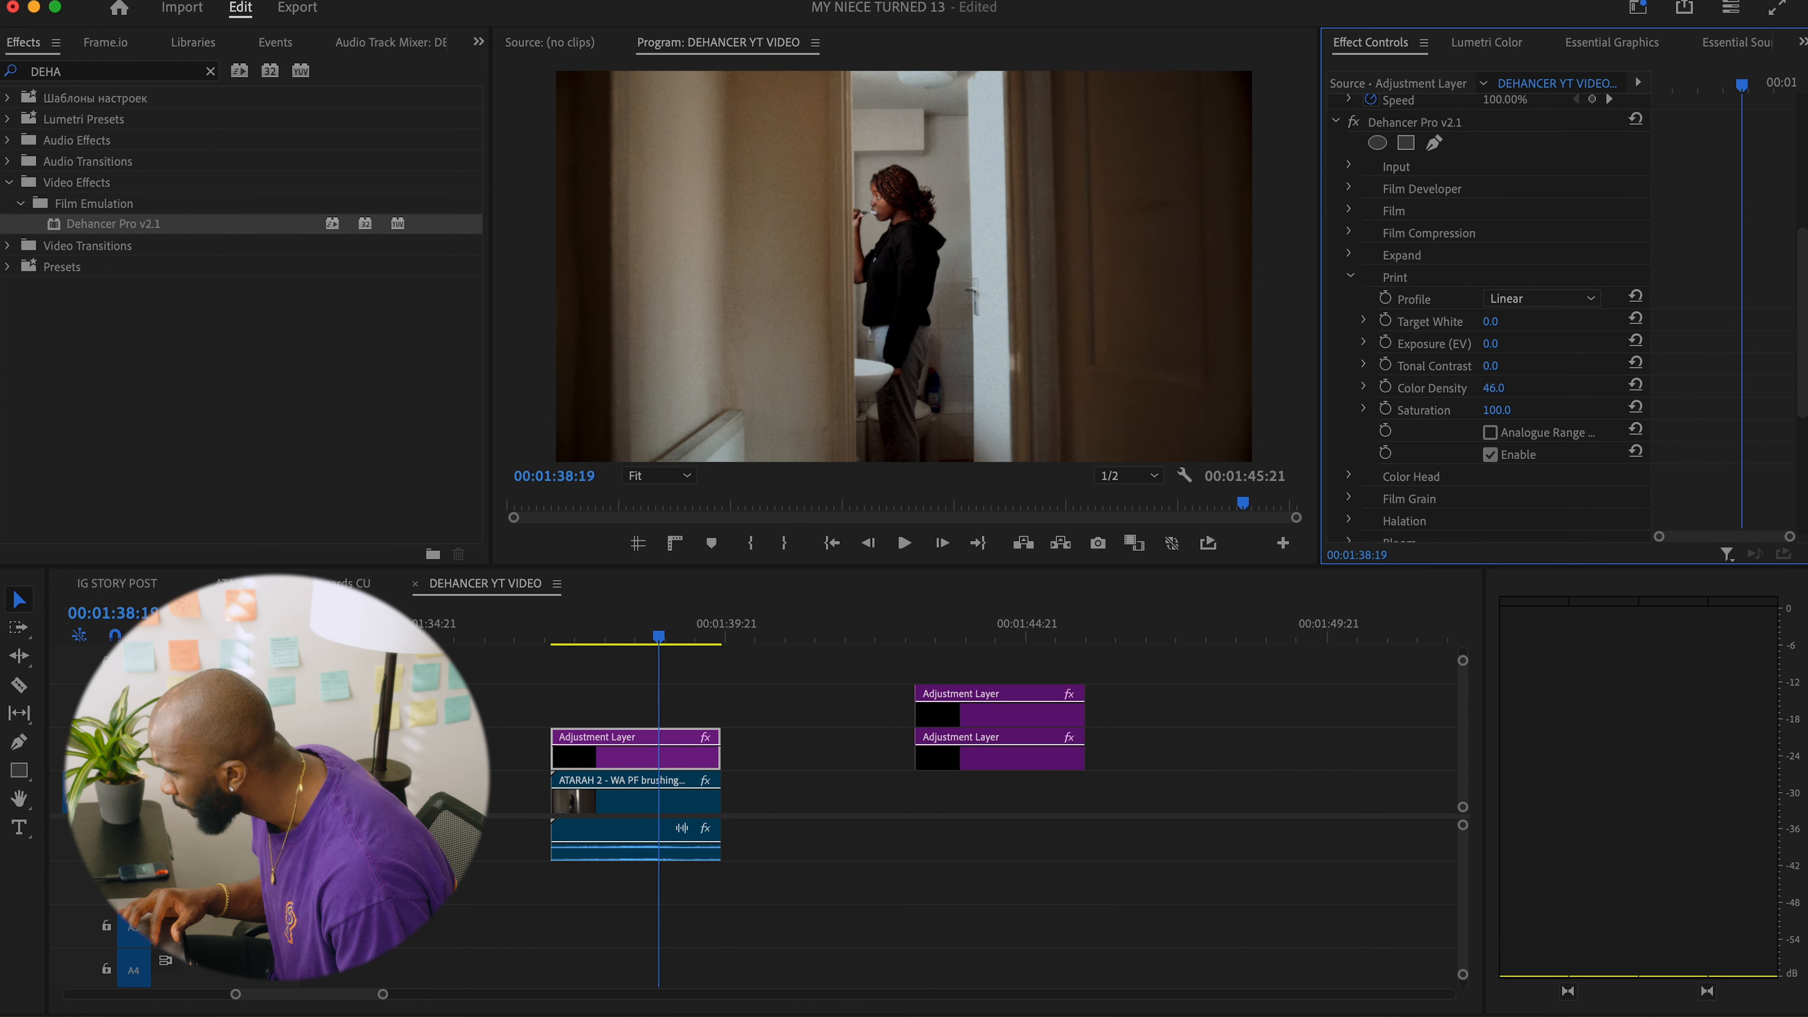
left_click_drag(1493, 388, 1496, 388)
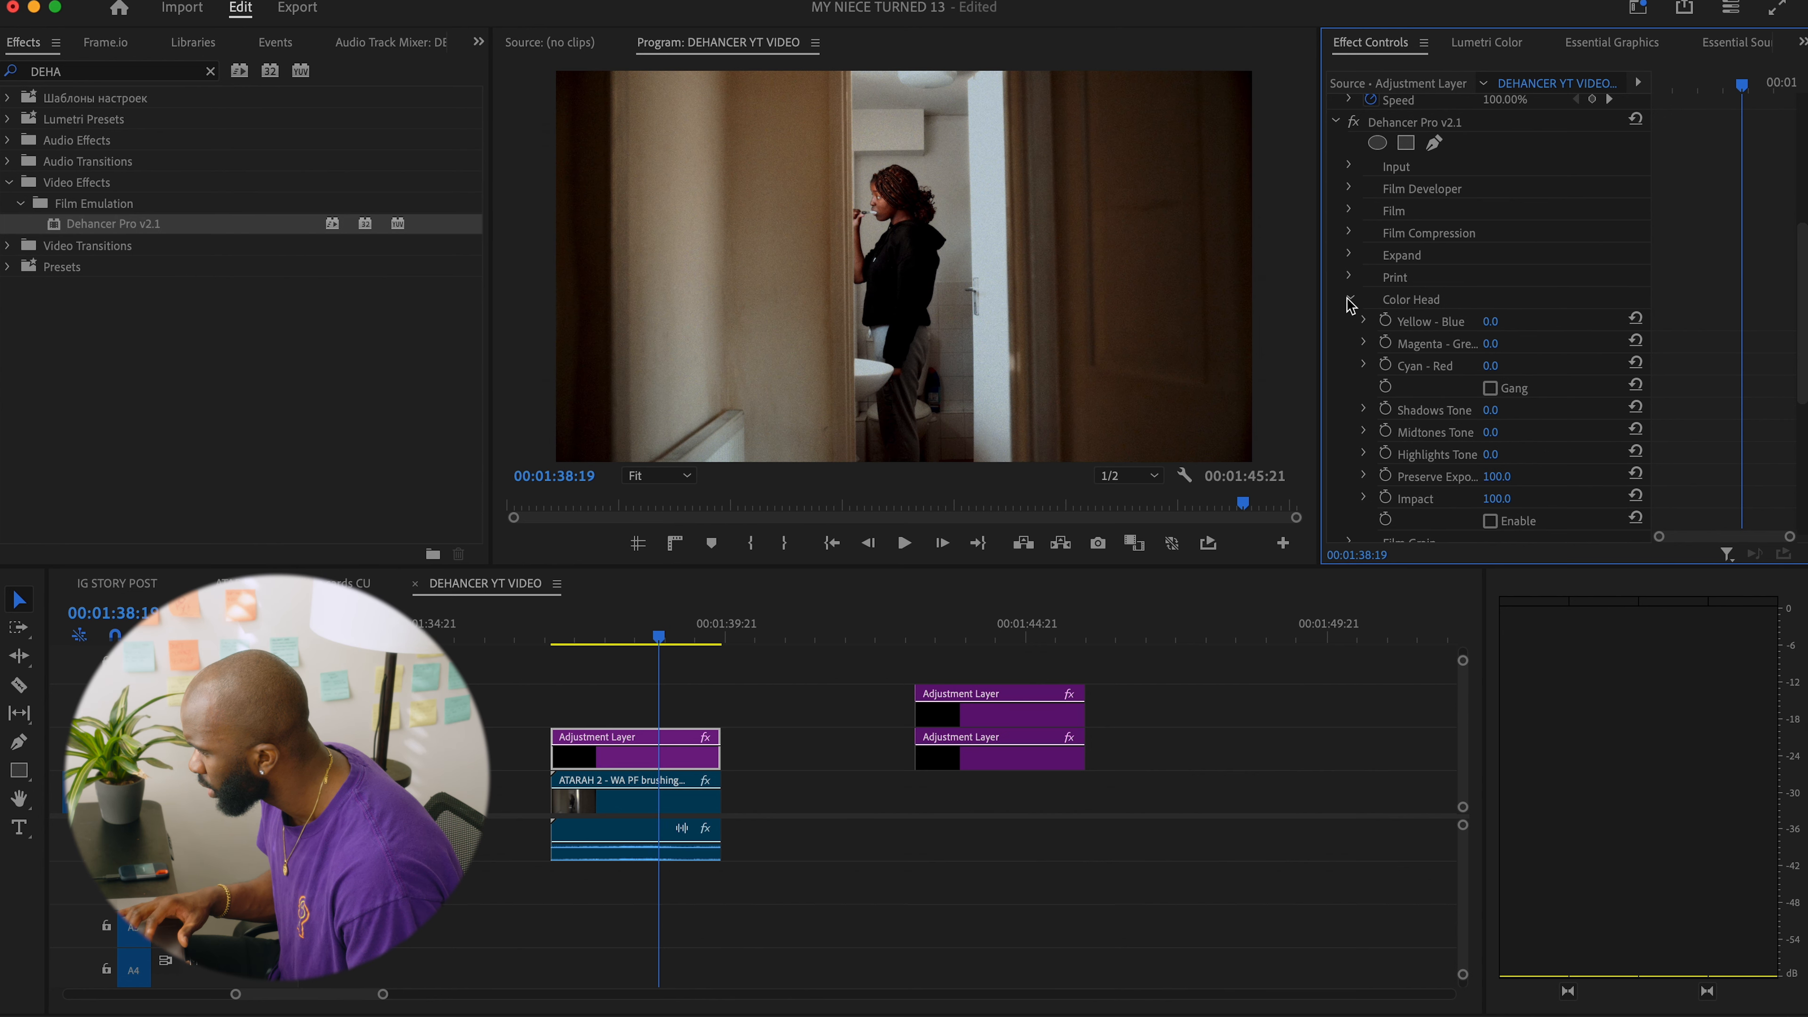
Compare the Film Grain profiles 8 mm ISO 50, 65 mm ISO 500 and 35 mm ISO 50 on the shot.
scroll(1574, 345, "down", 2)
scroll(1574, 344, "down", 1)
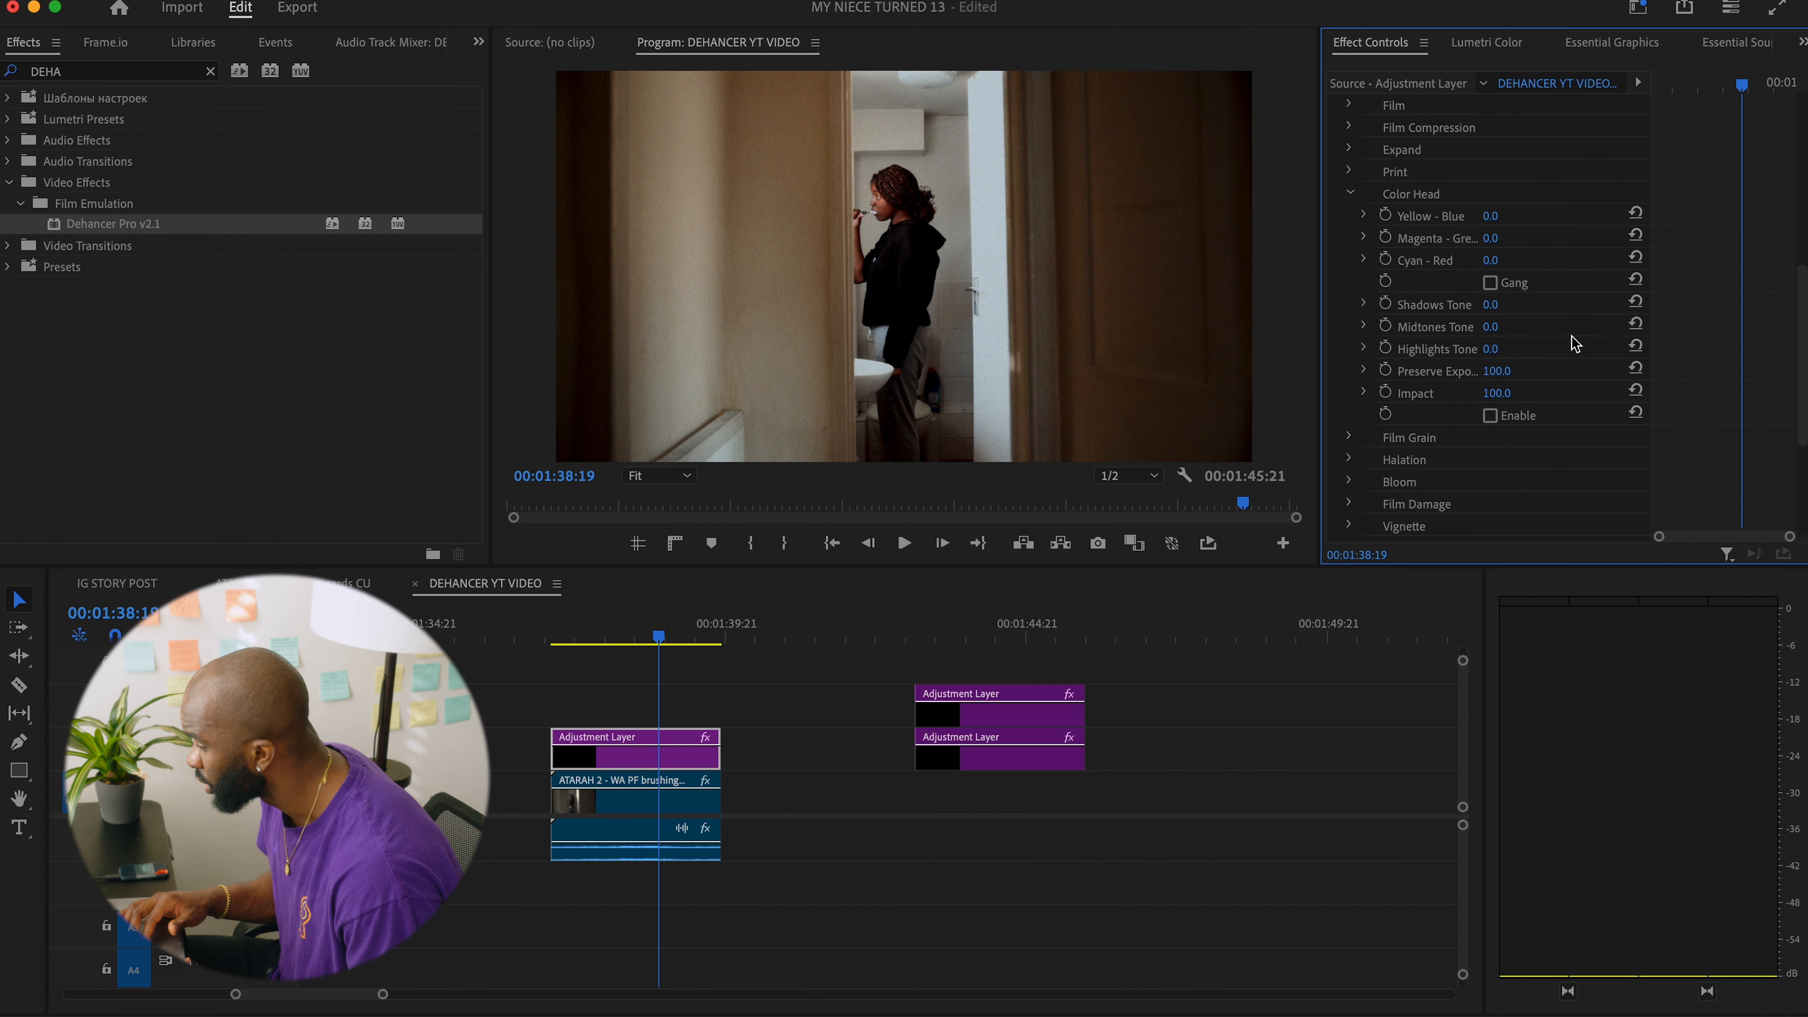
scroll(1574, 345, "down", 1)
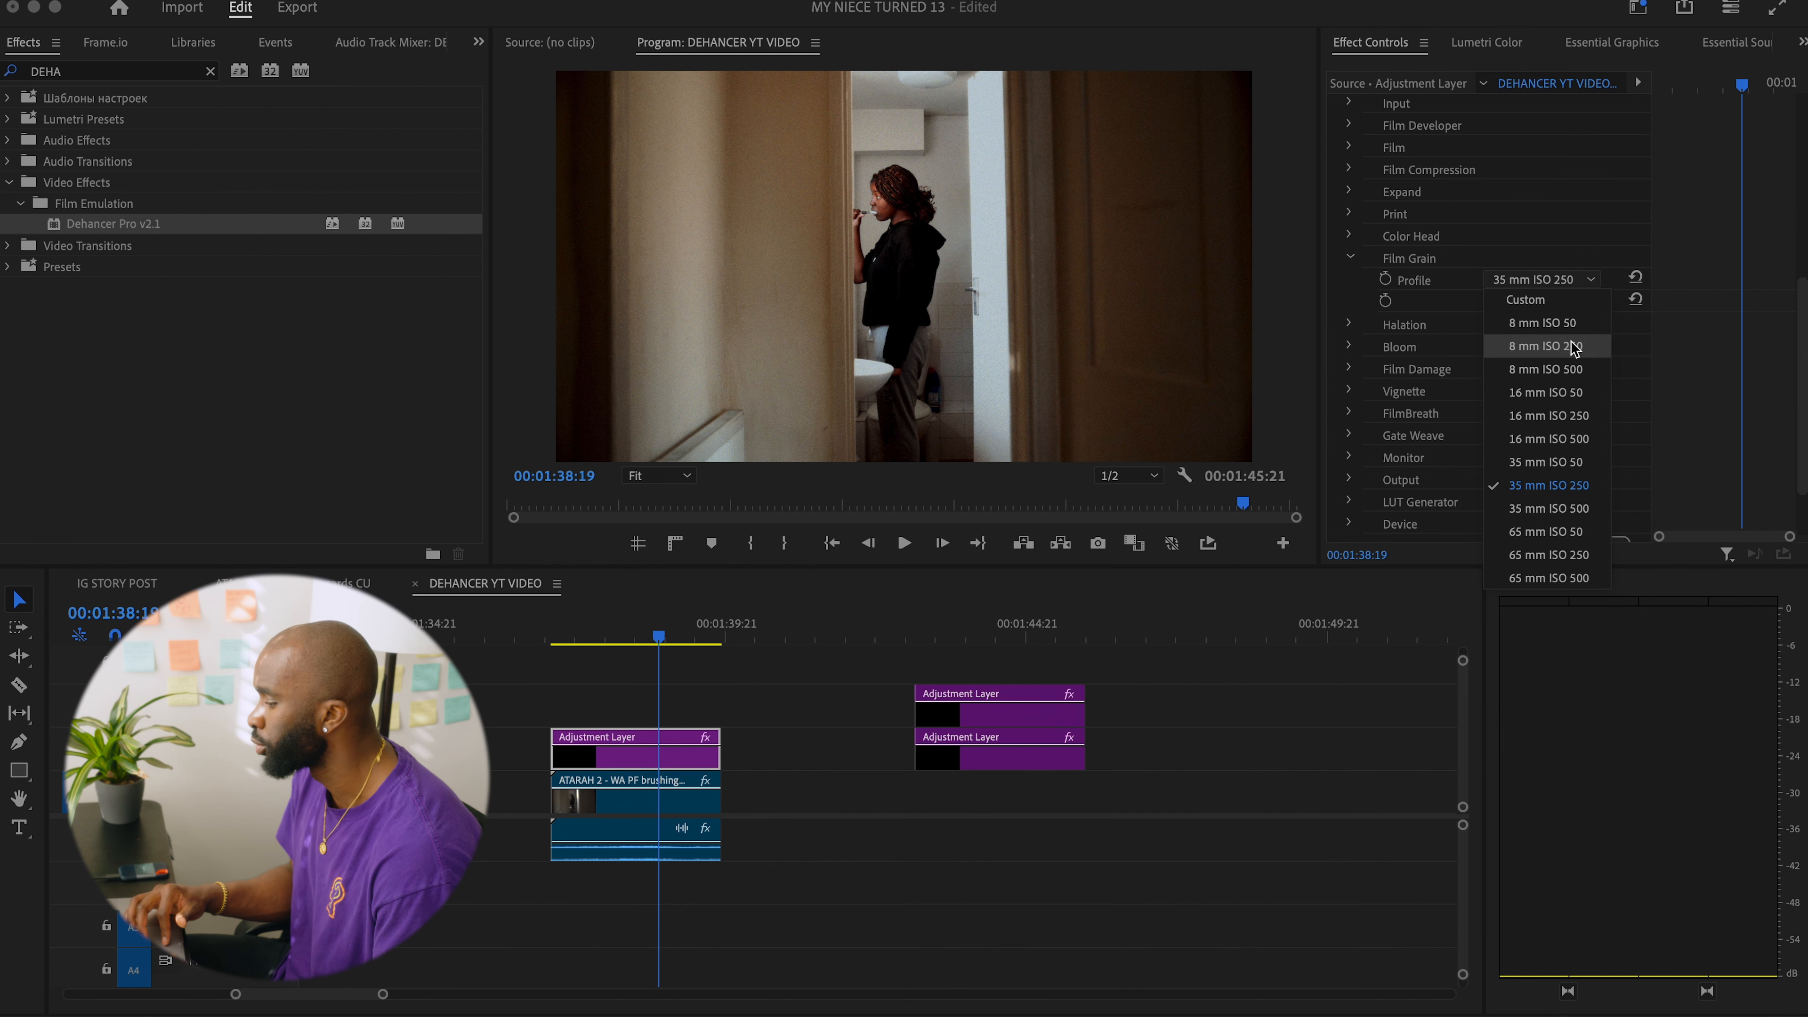
left_click(1521, 327)
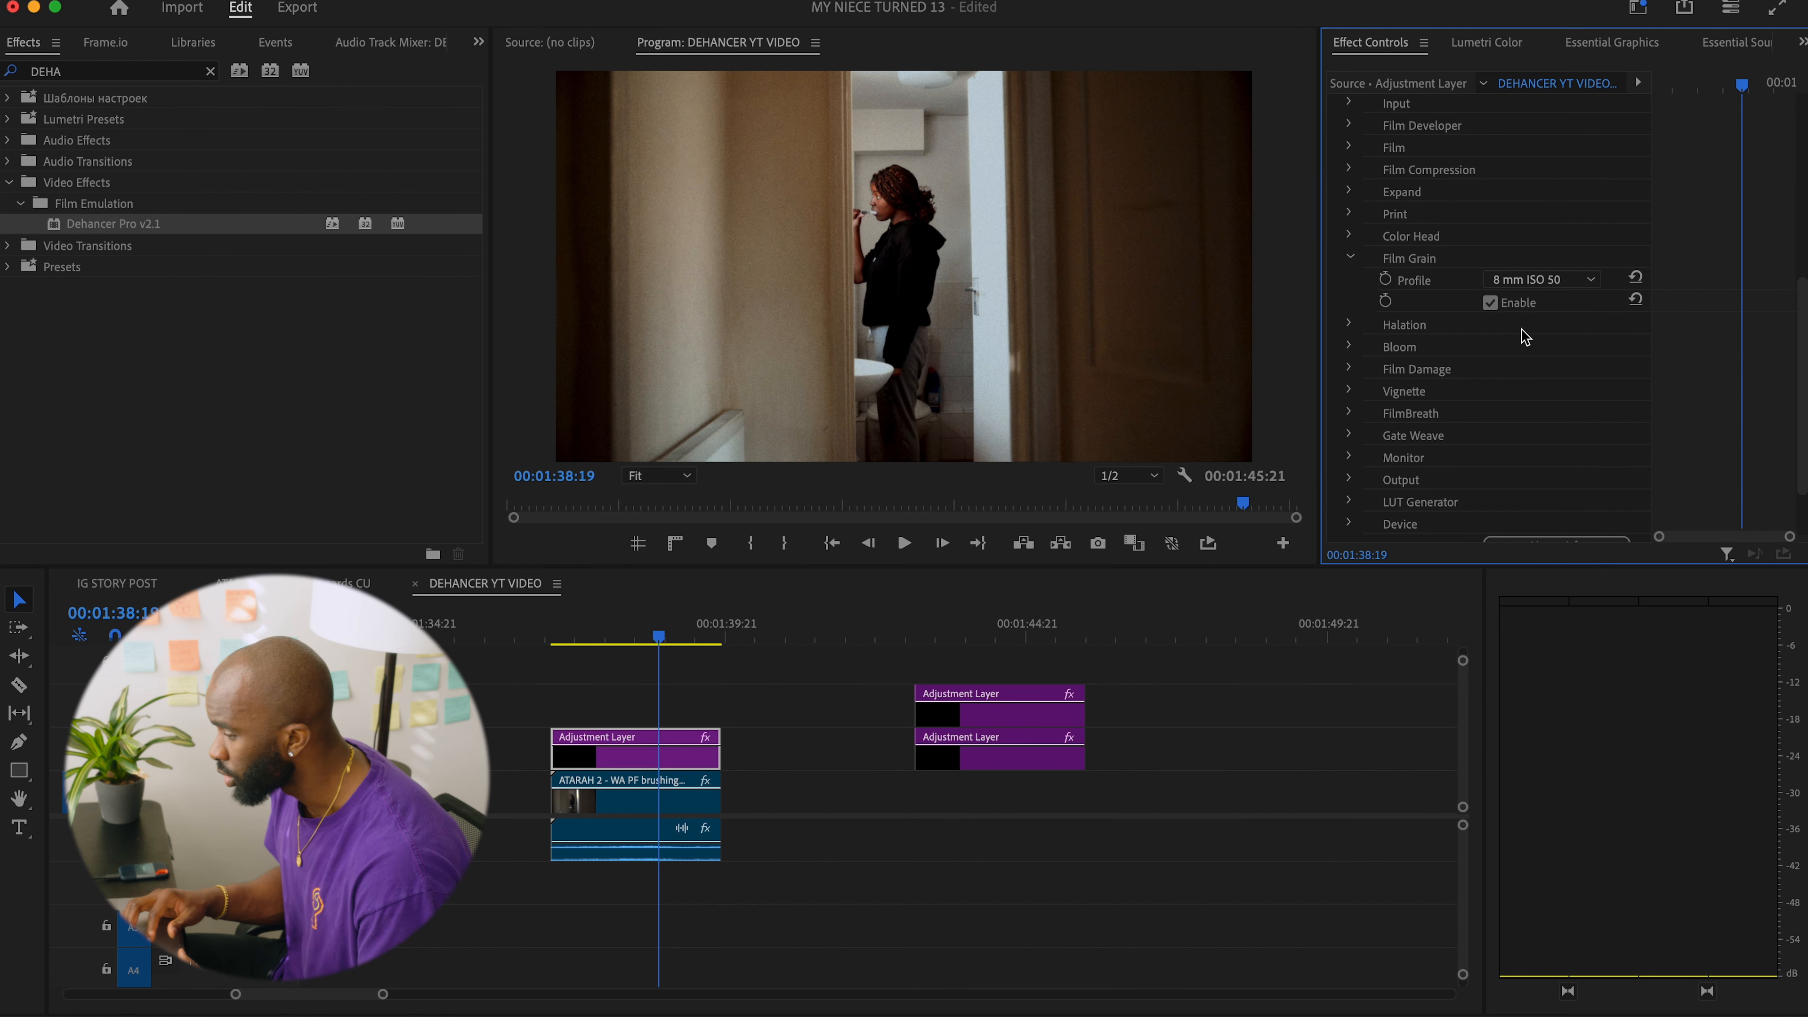
left_click(1539, 279)
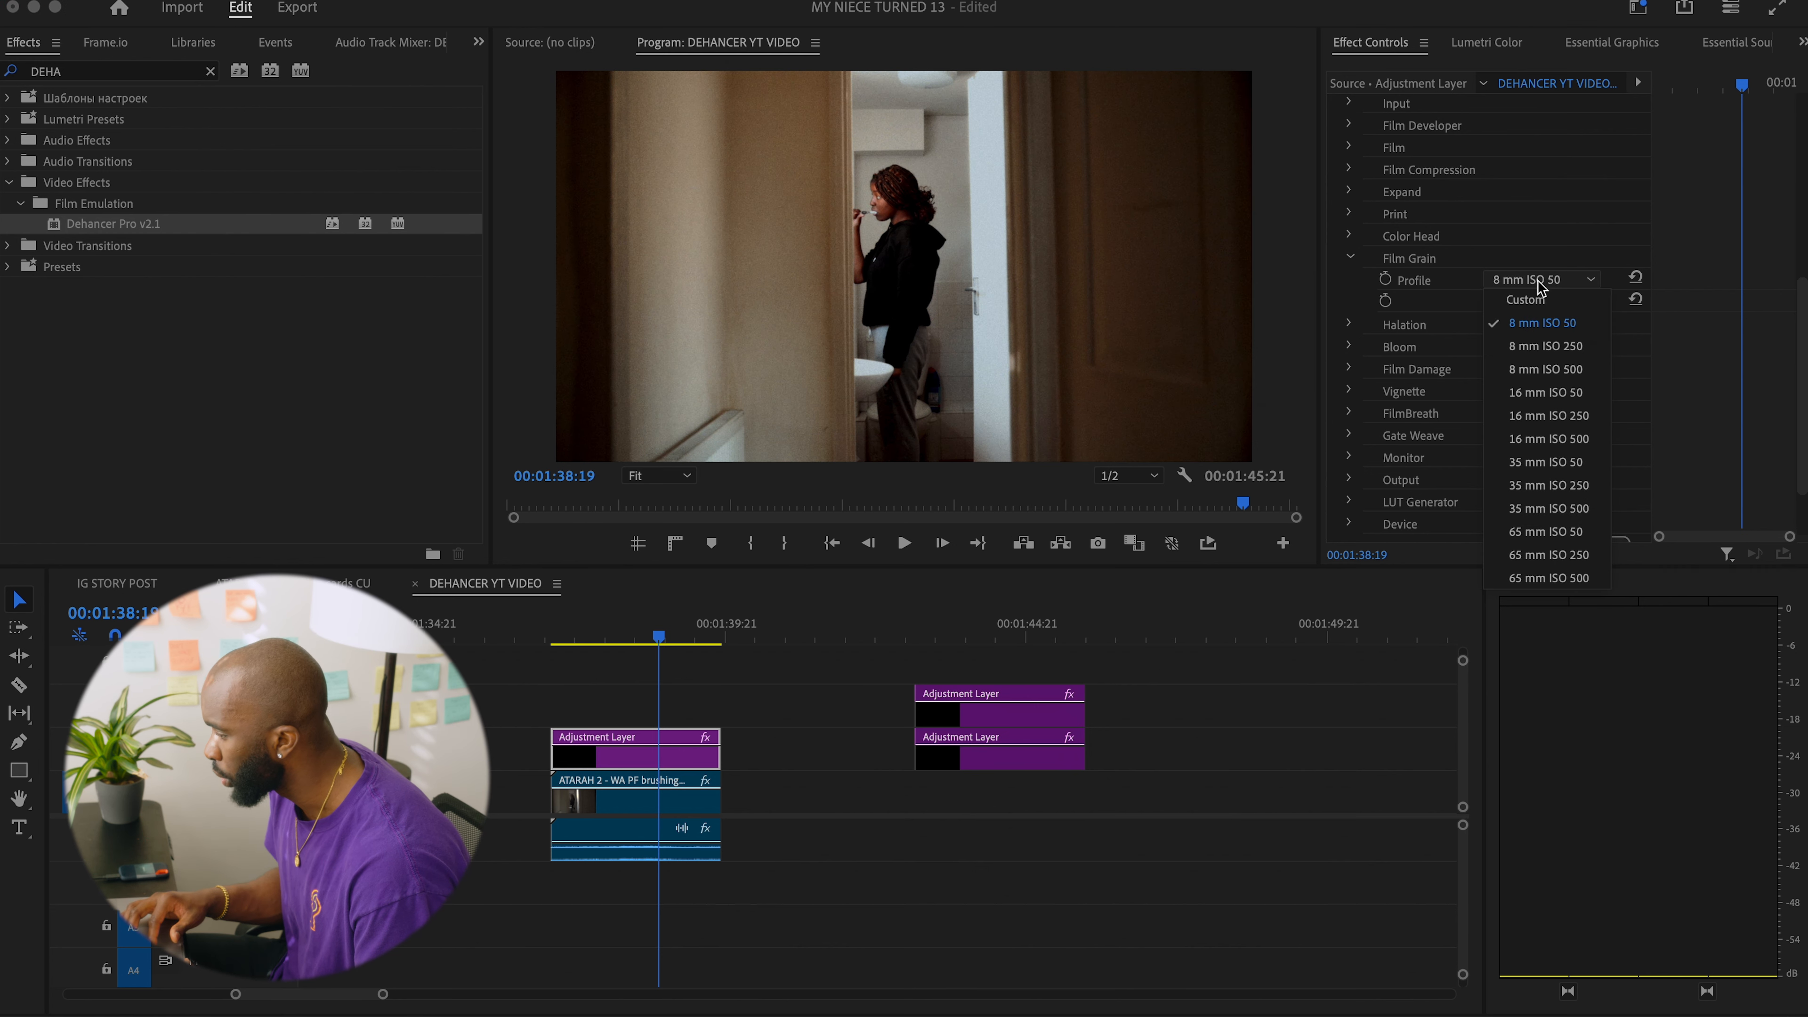
left_click(1548, 578)
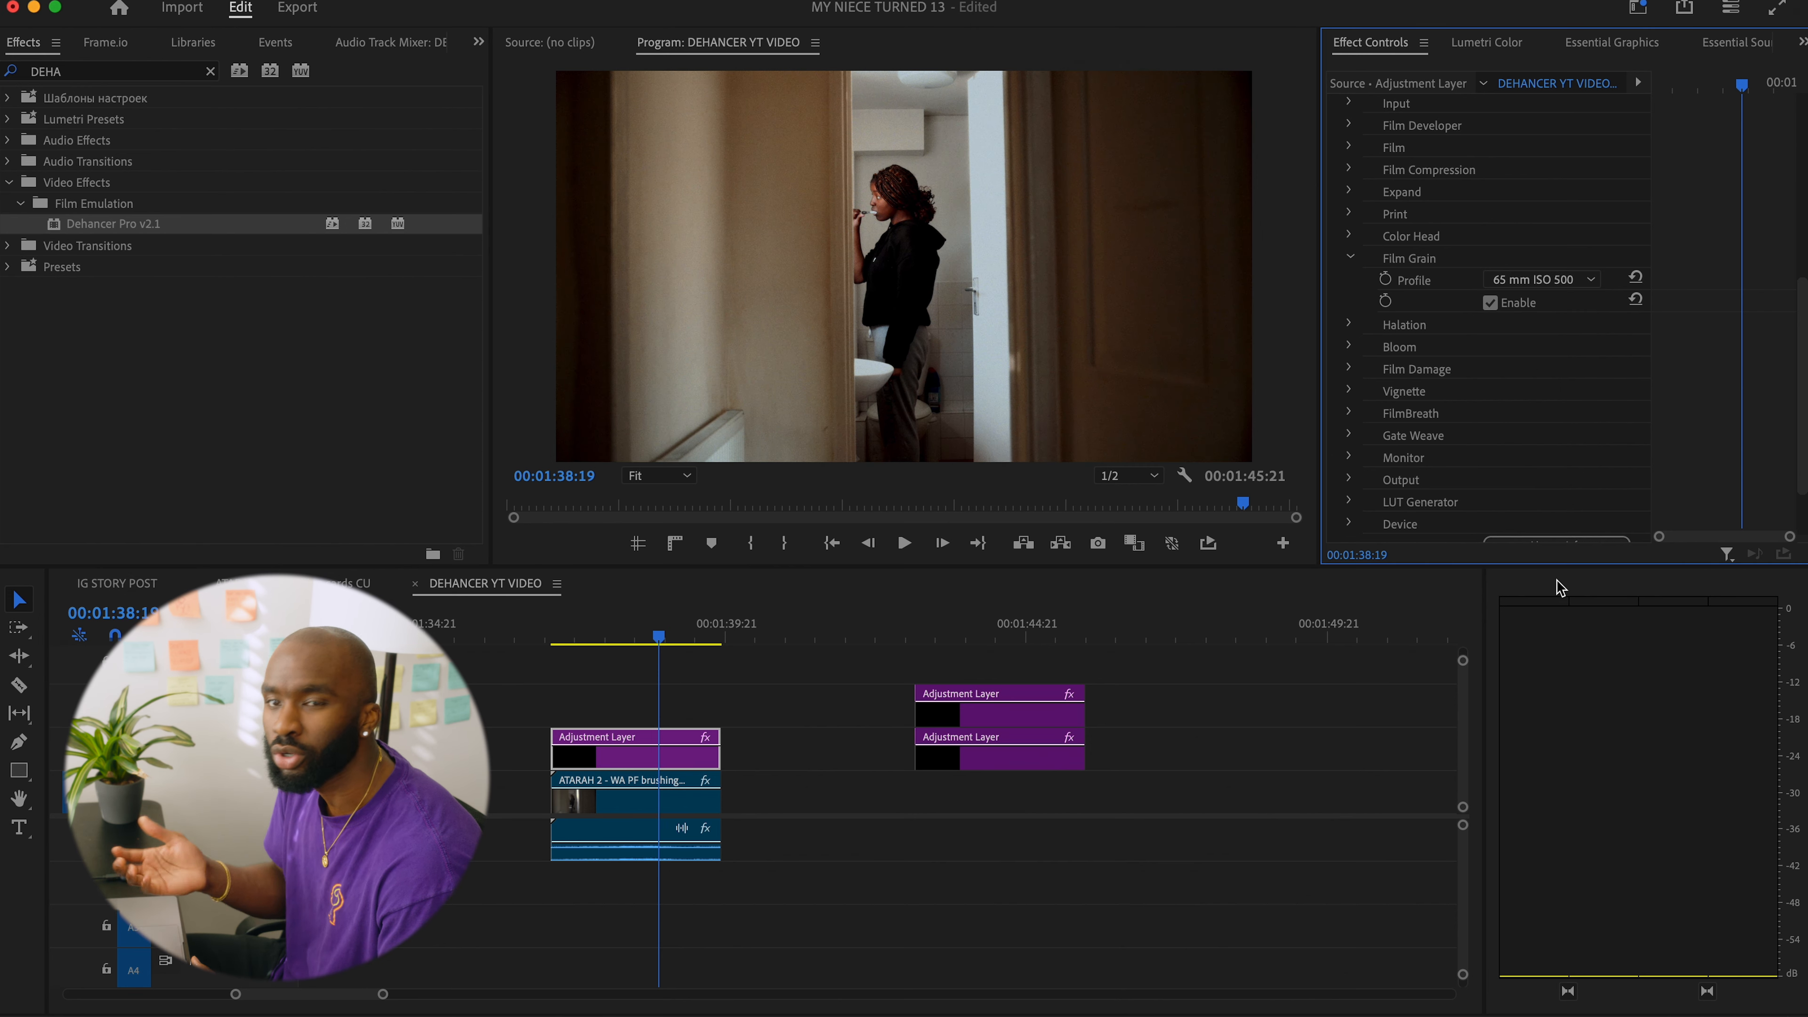
left_click(1590, 280)
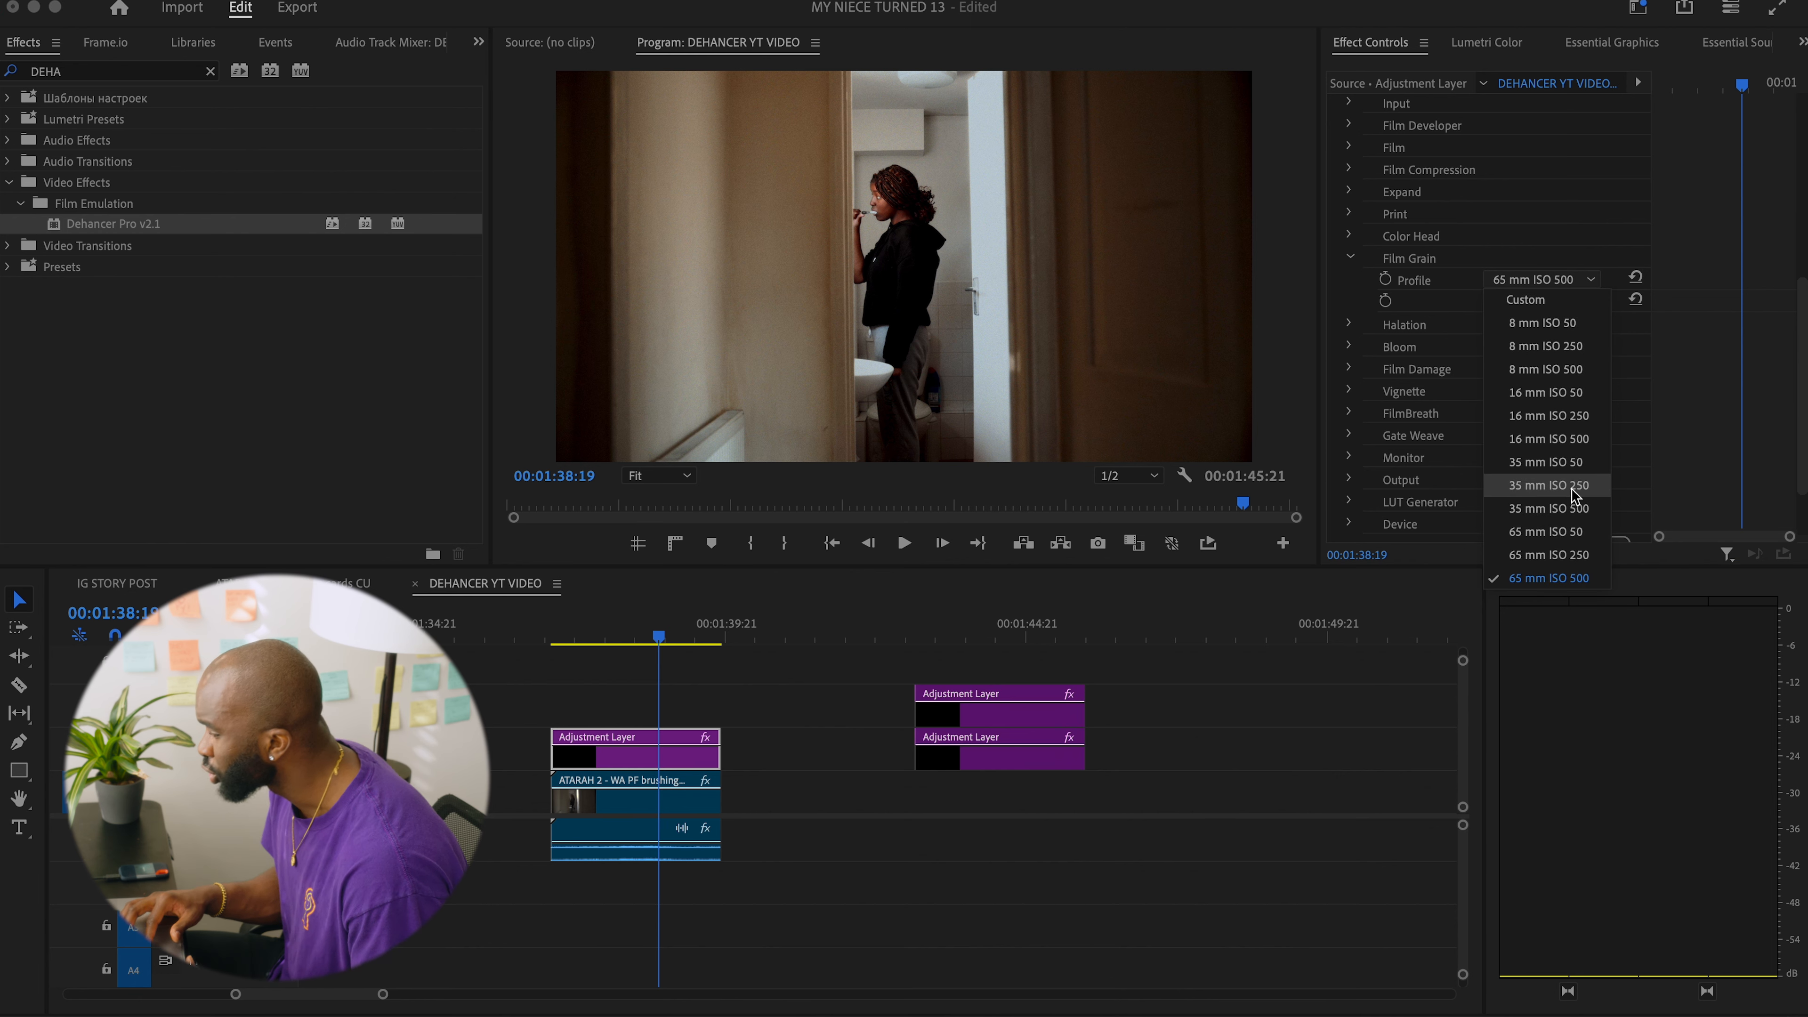
left_click(1557, 464)
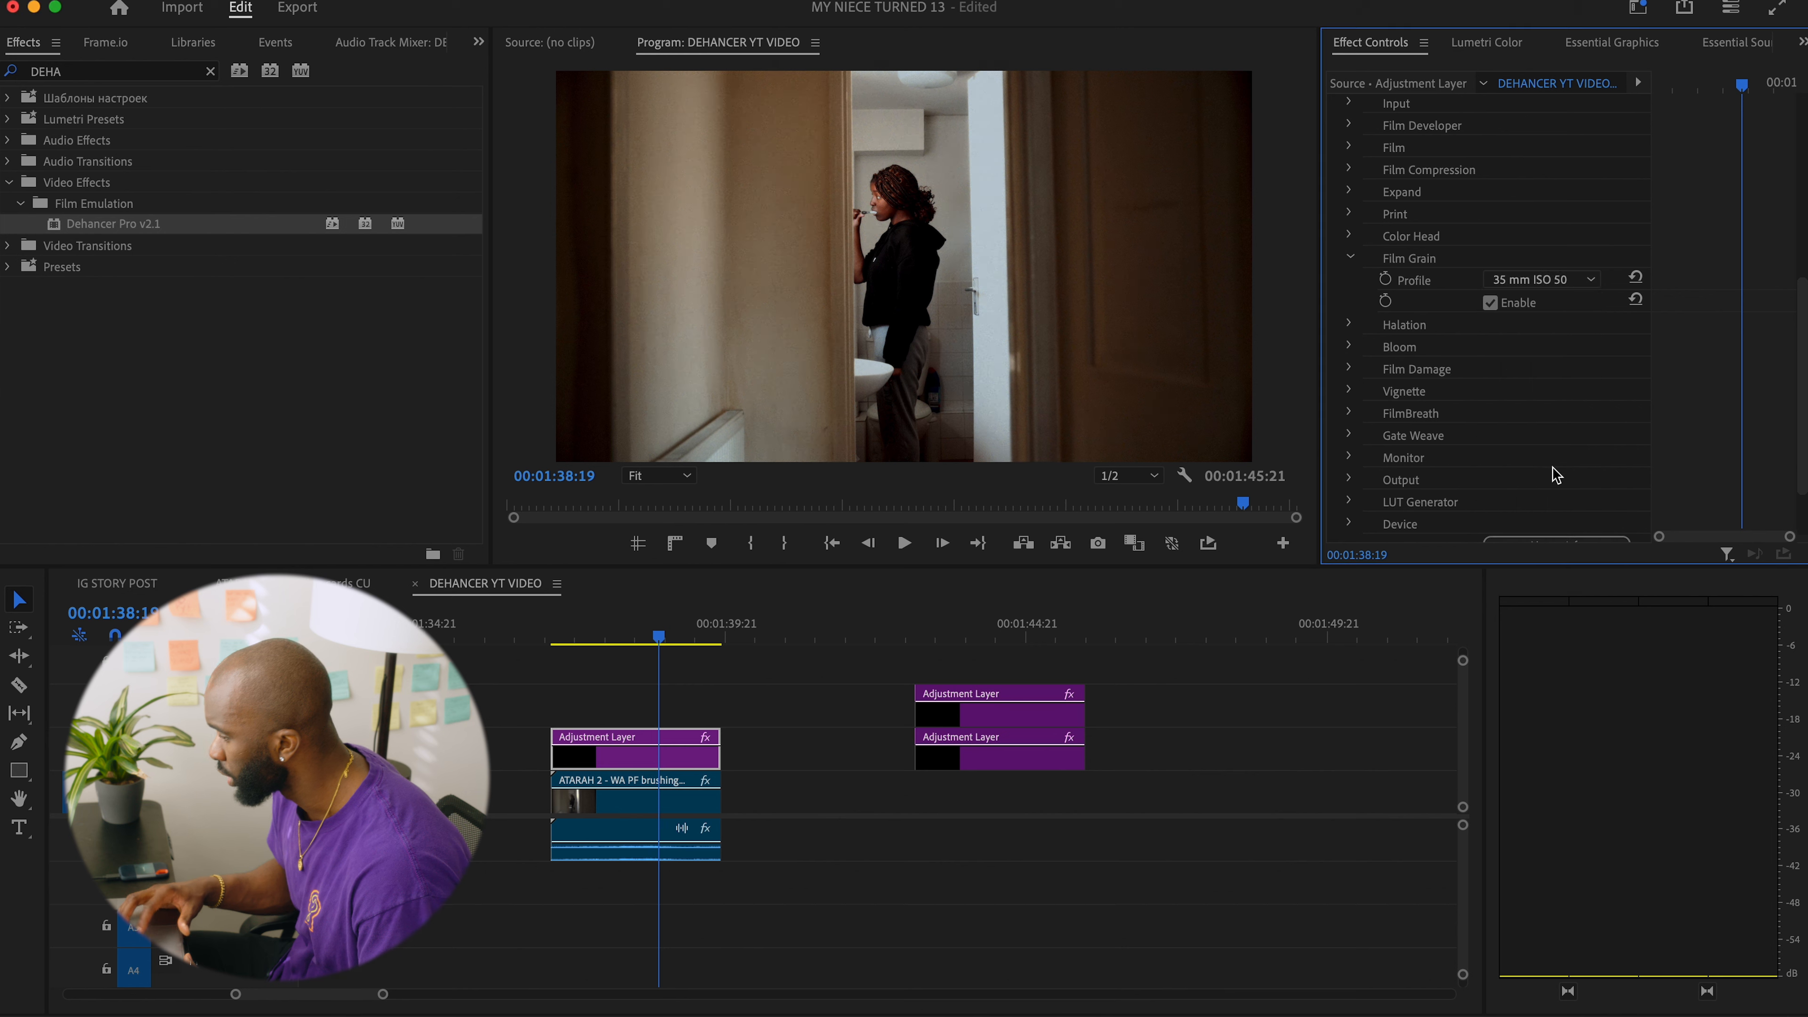
Switch the Film Grain profile to Custom with Size 20 and Amount 15, and collapse the grain settings.
left_click(1564, 279)
left_click(1537, 300)
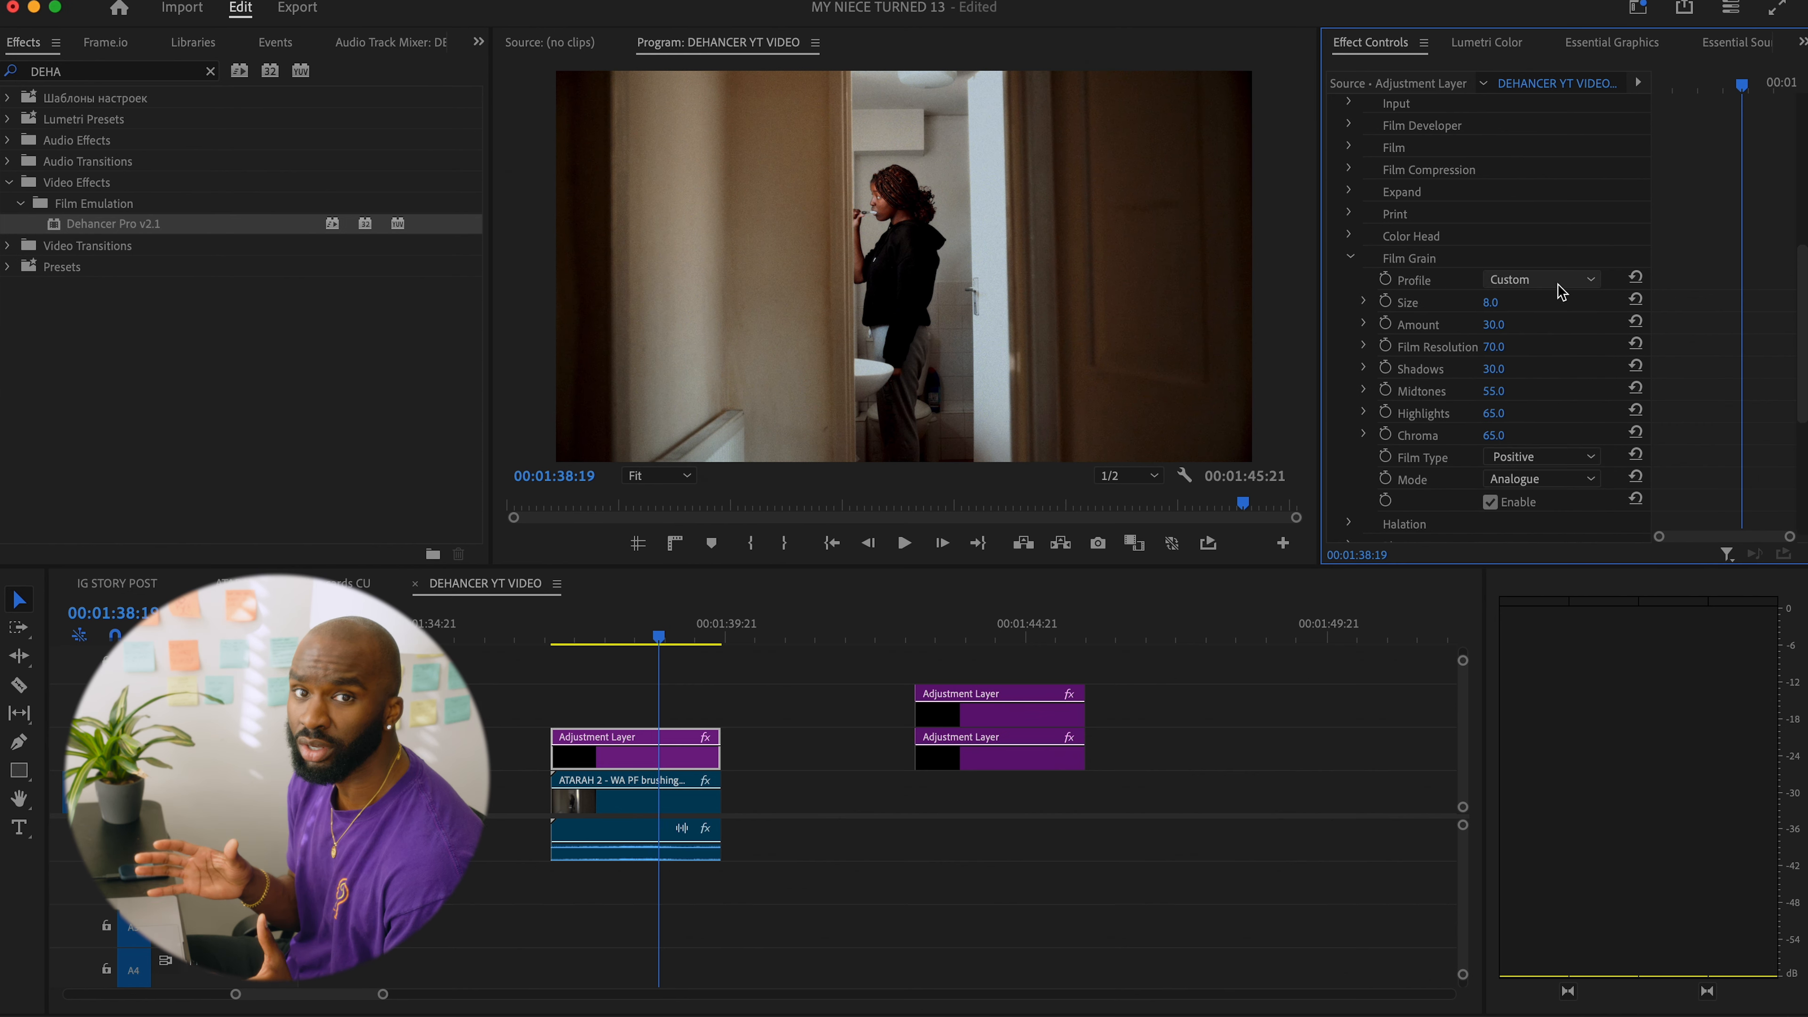
left_click(1558, 285)
left_click(1537, 302)
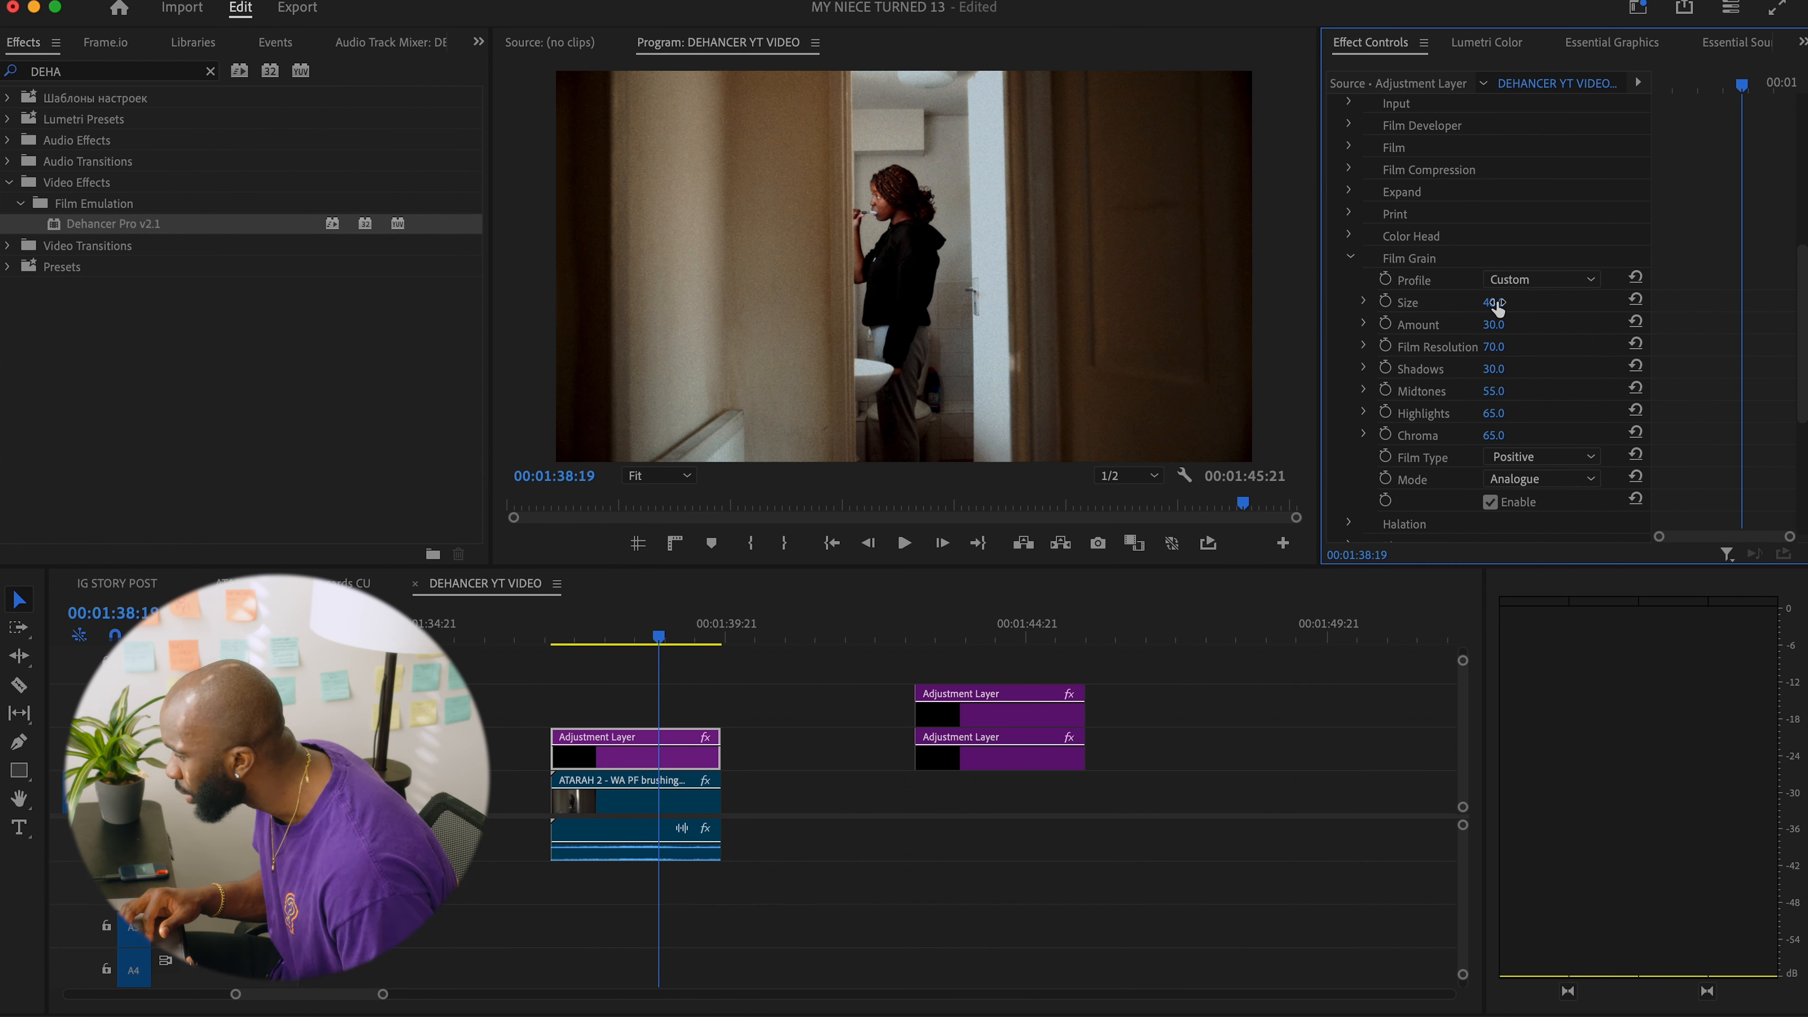
left_click(1637, 301)
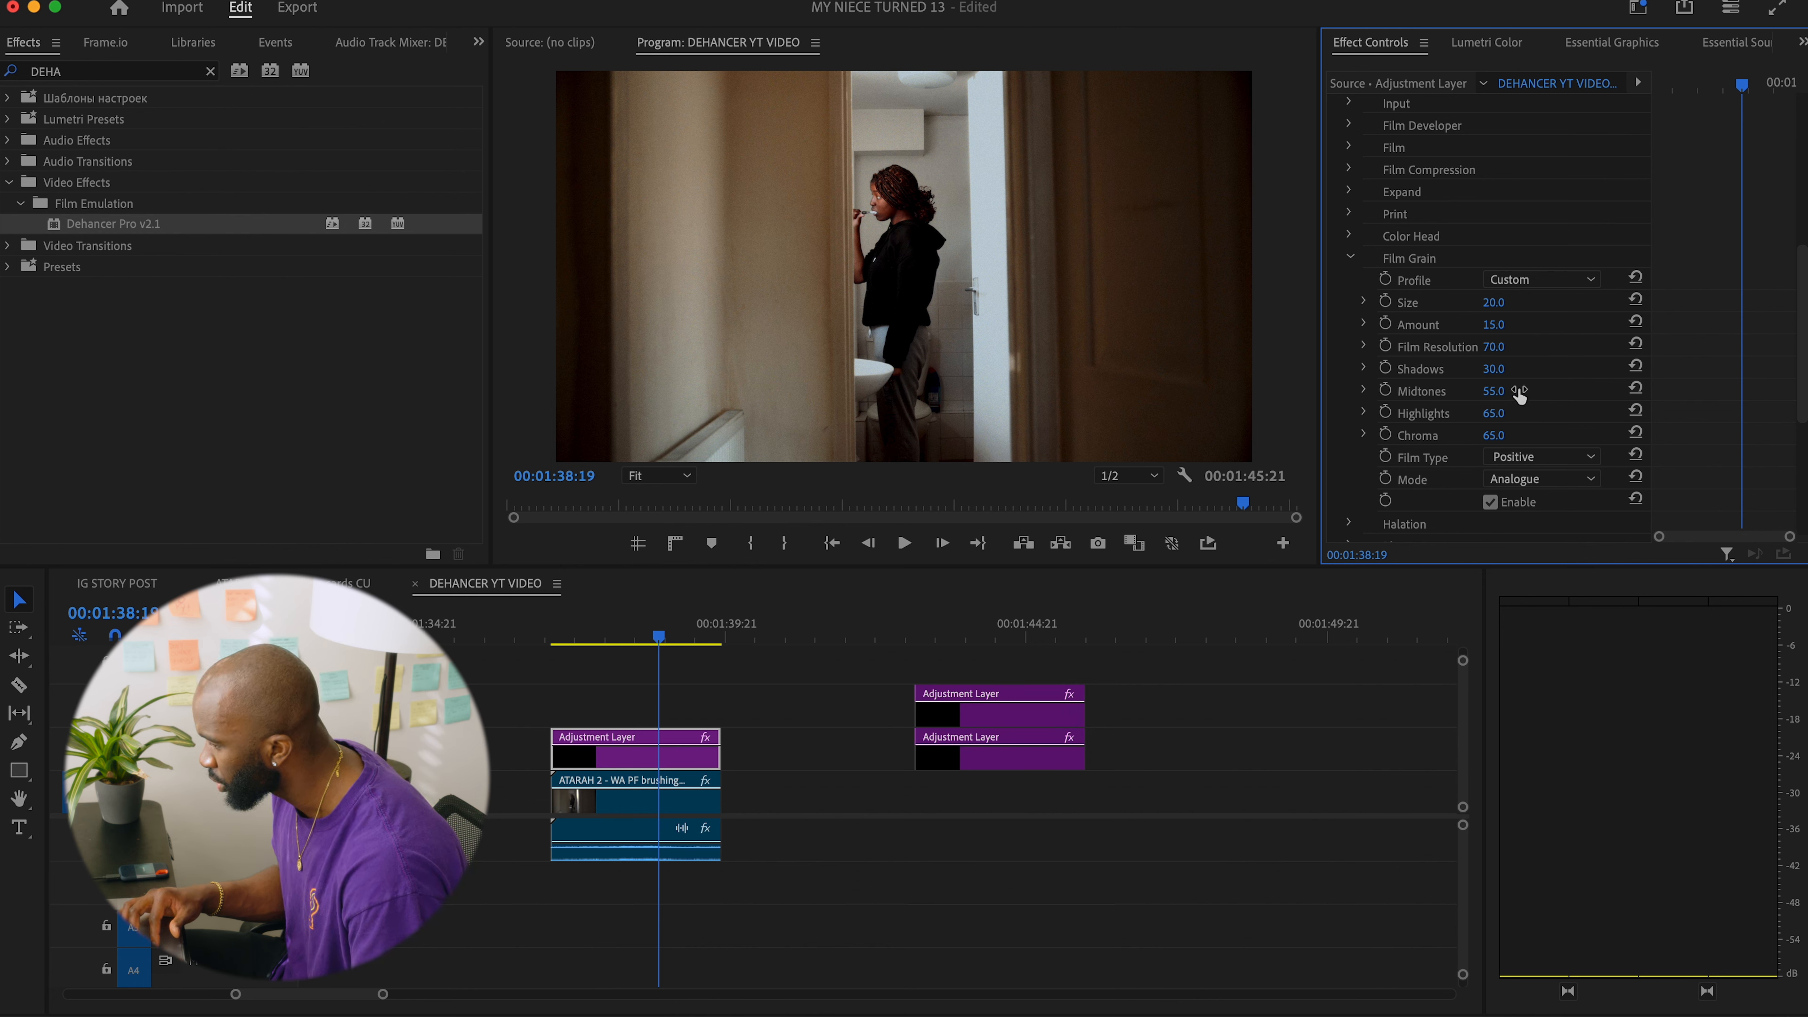
scroll(1518, 393, "down", 2)
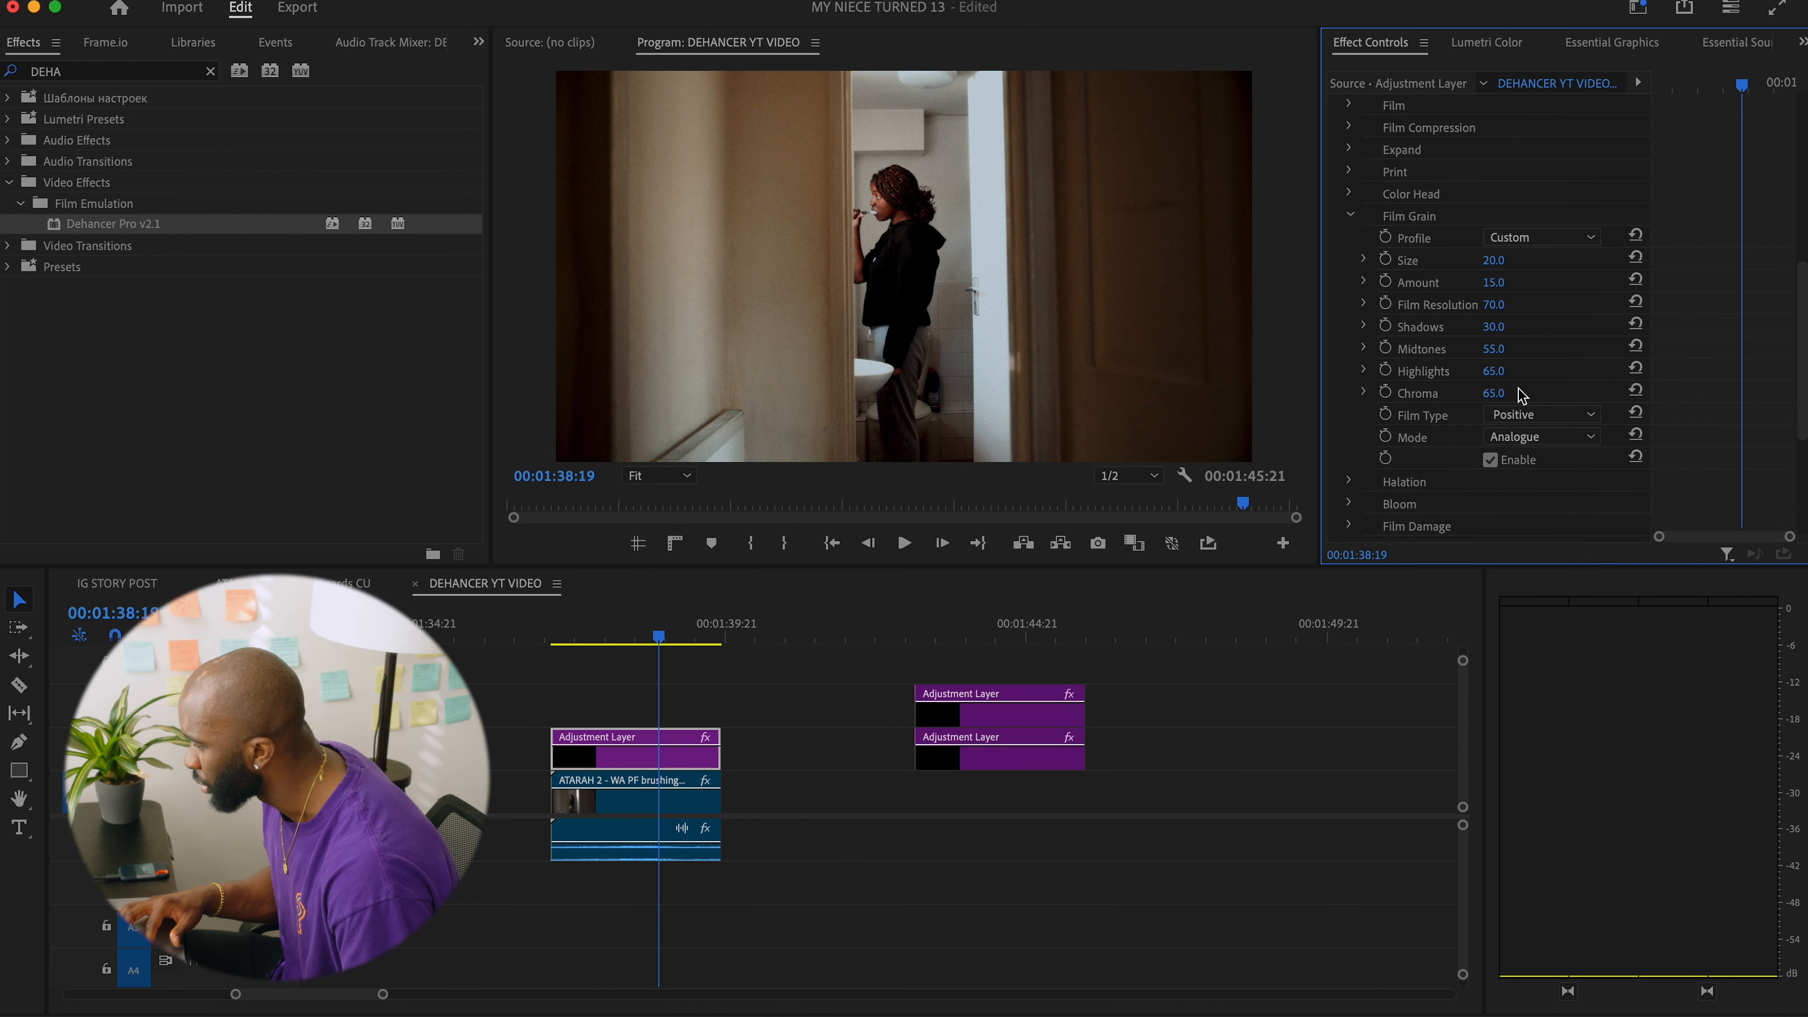
left_click(1349, 217)
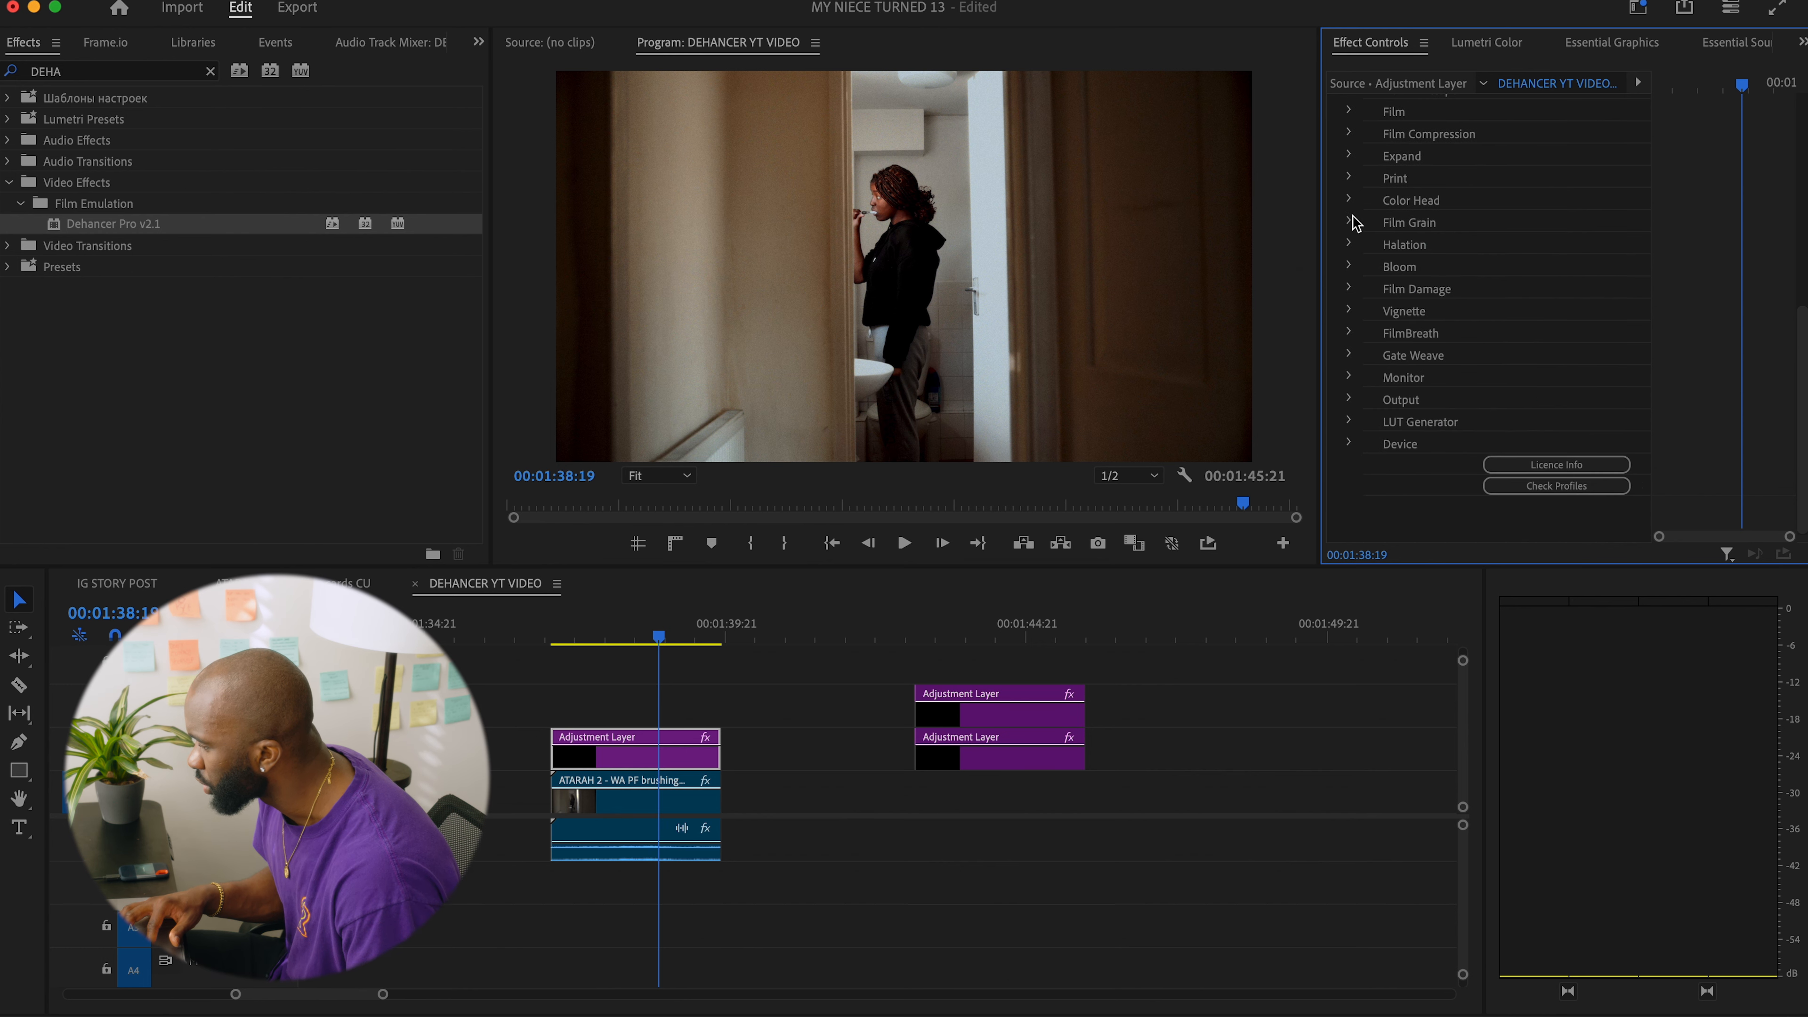
Enable Halation in the Dehancer effect and set its profile to Custom.
left_click(1349, 243)
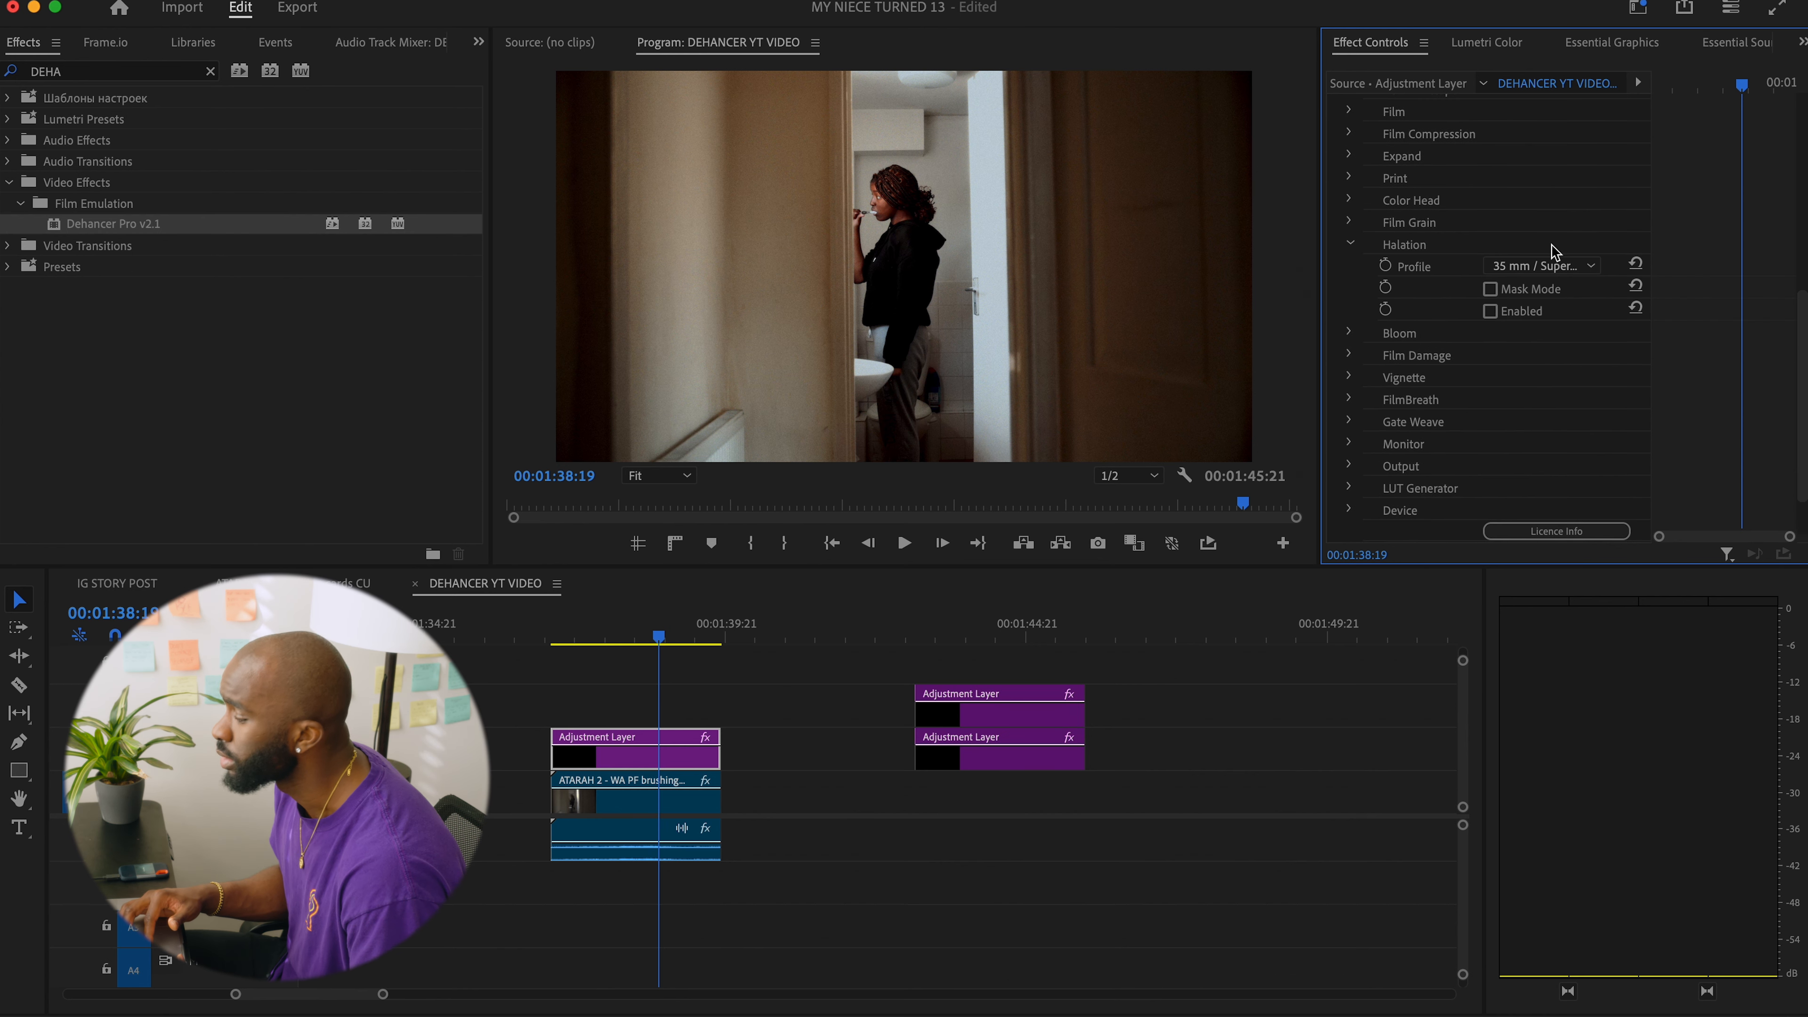
left_click(1489, 310)
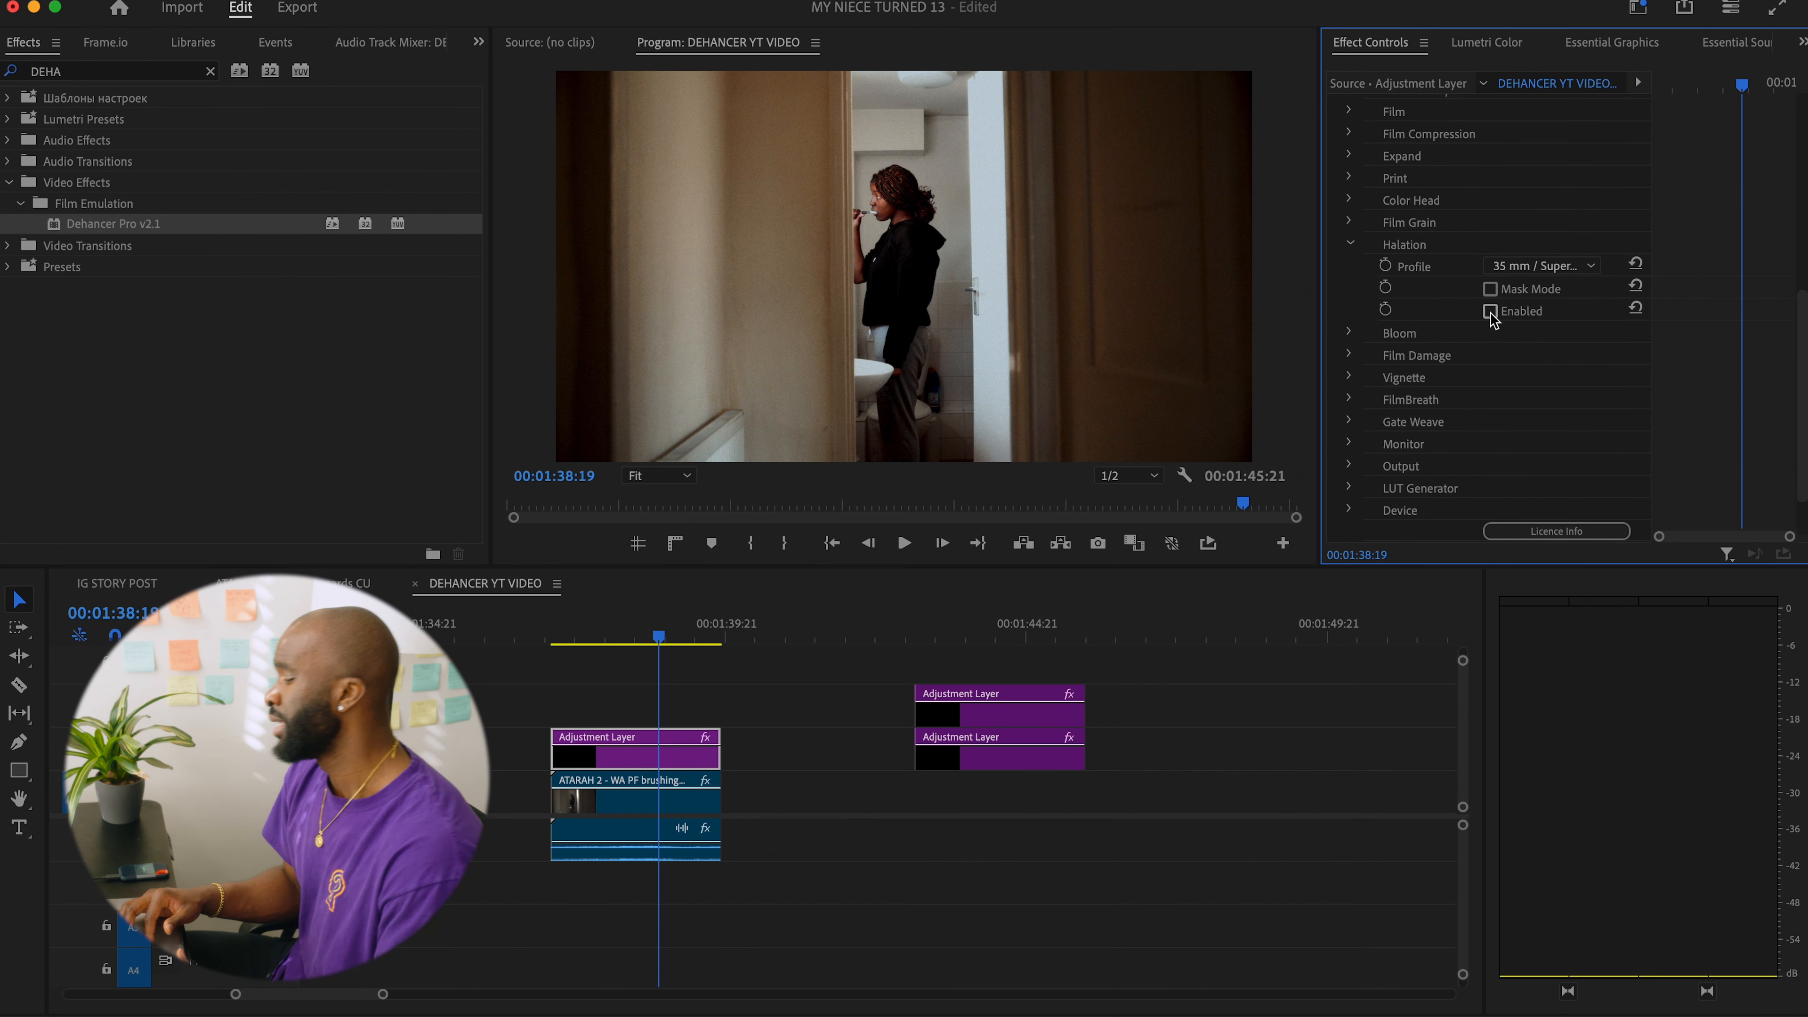
left_click(1556, 266)
left_click(1536, 285)
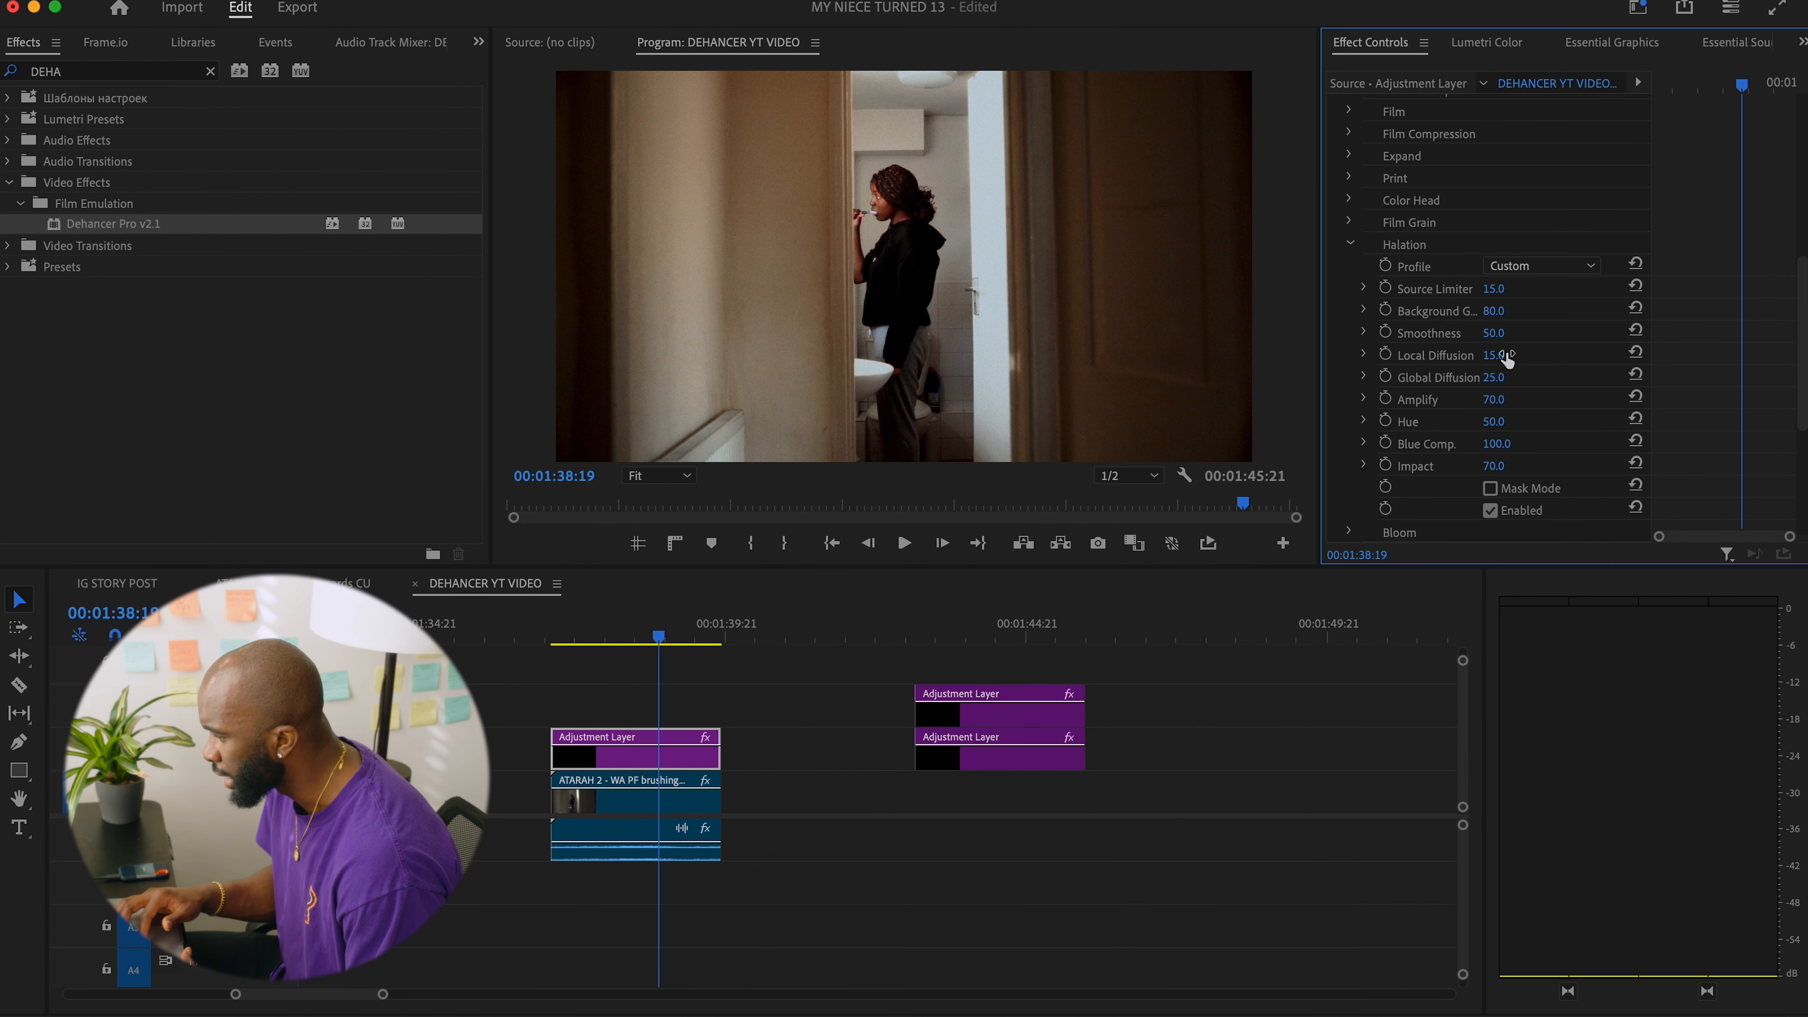
Set the Halation Amplify value to 30.
left_click(1494, 400)
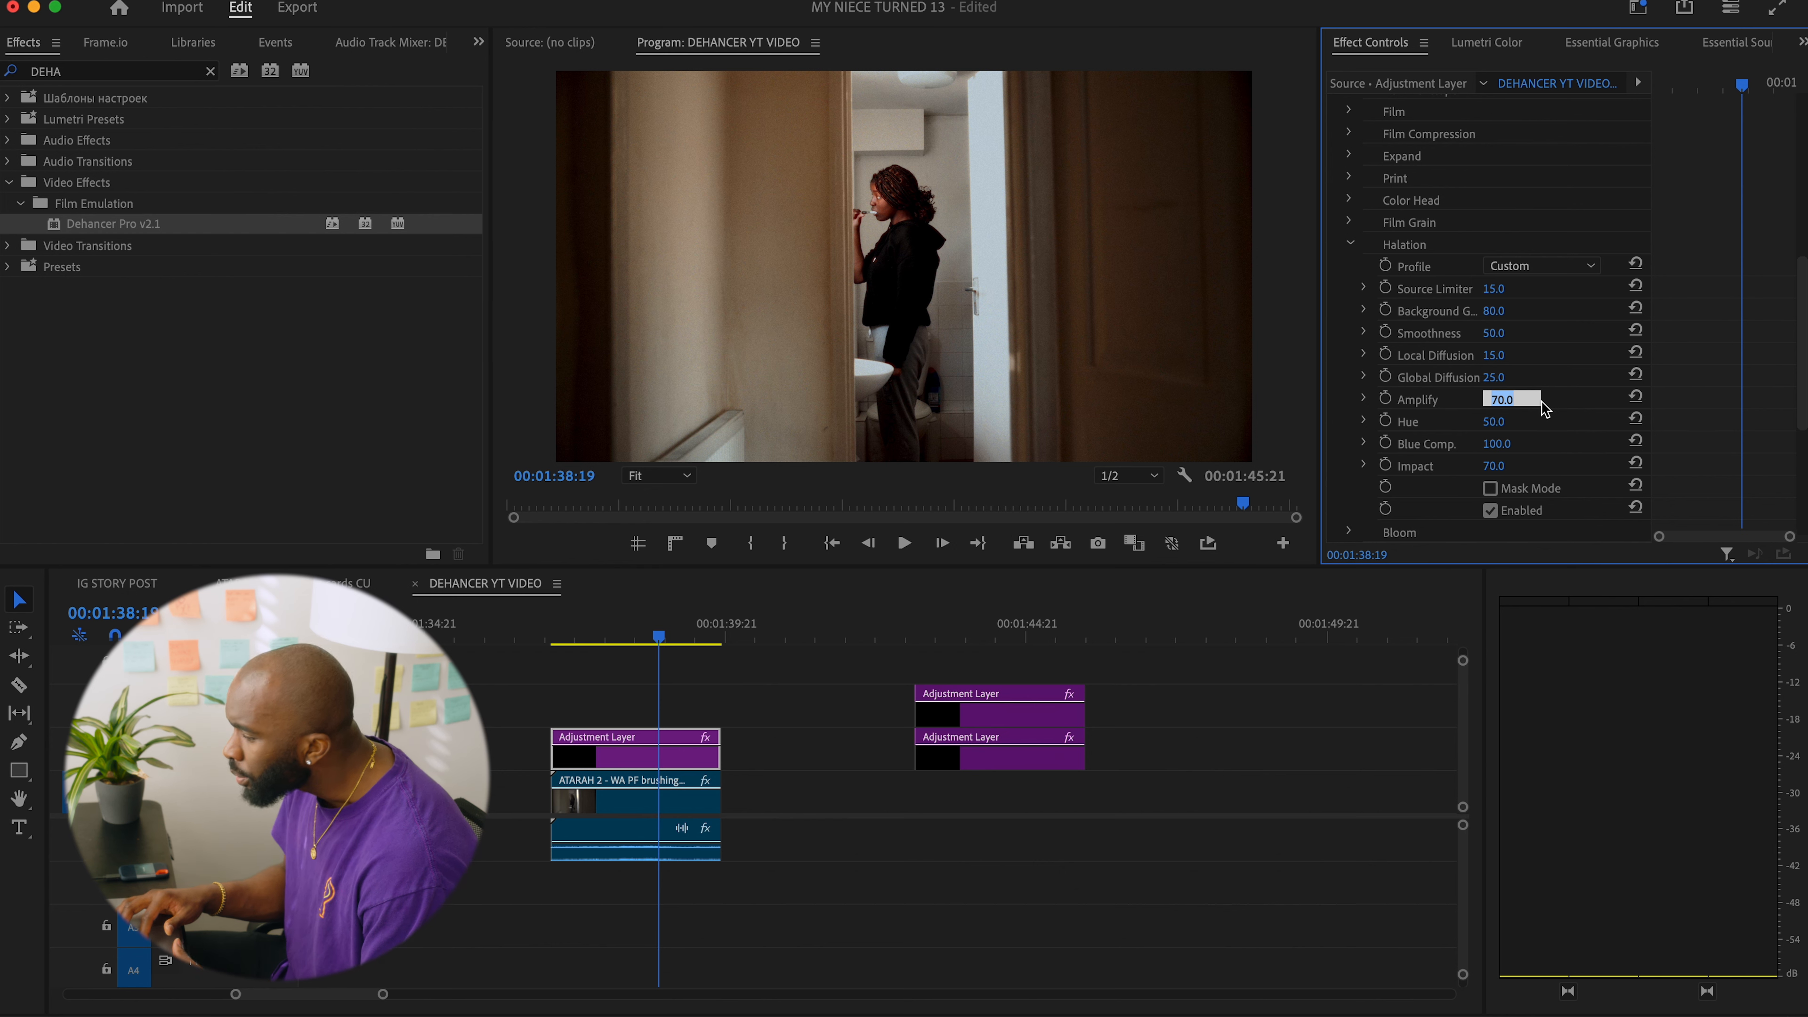
type("30")
key("Return")
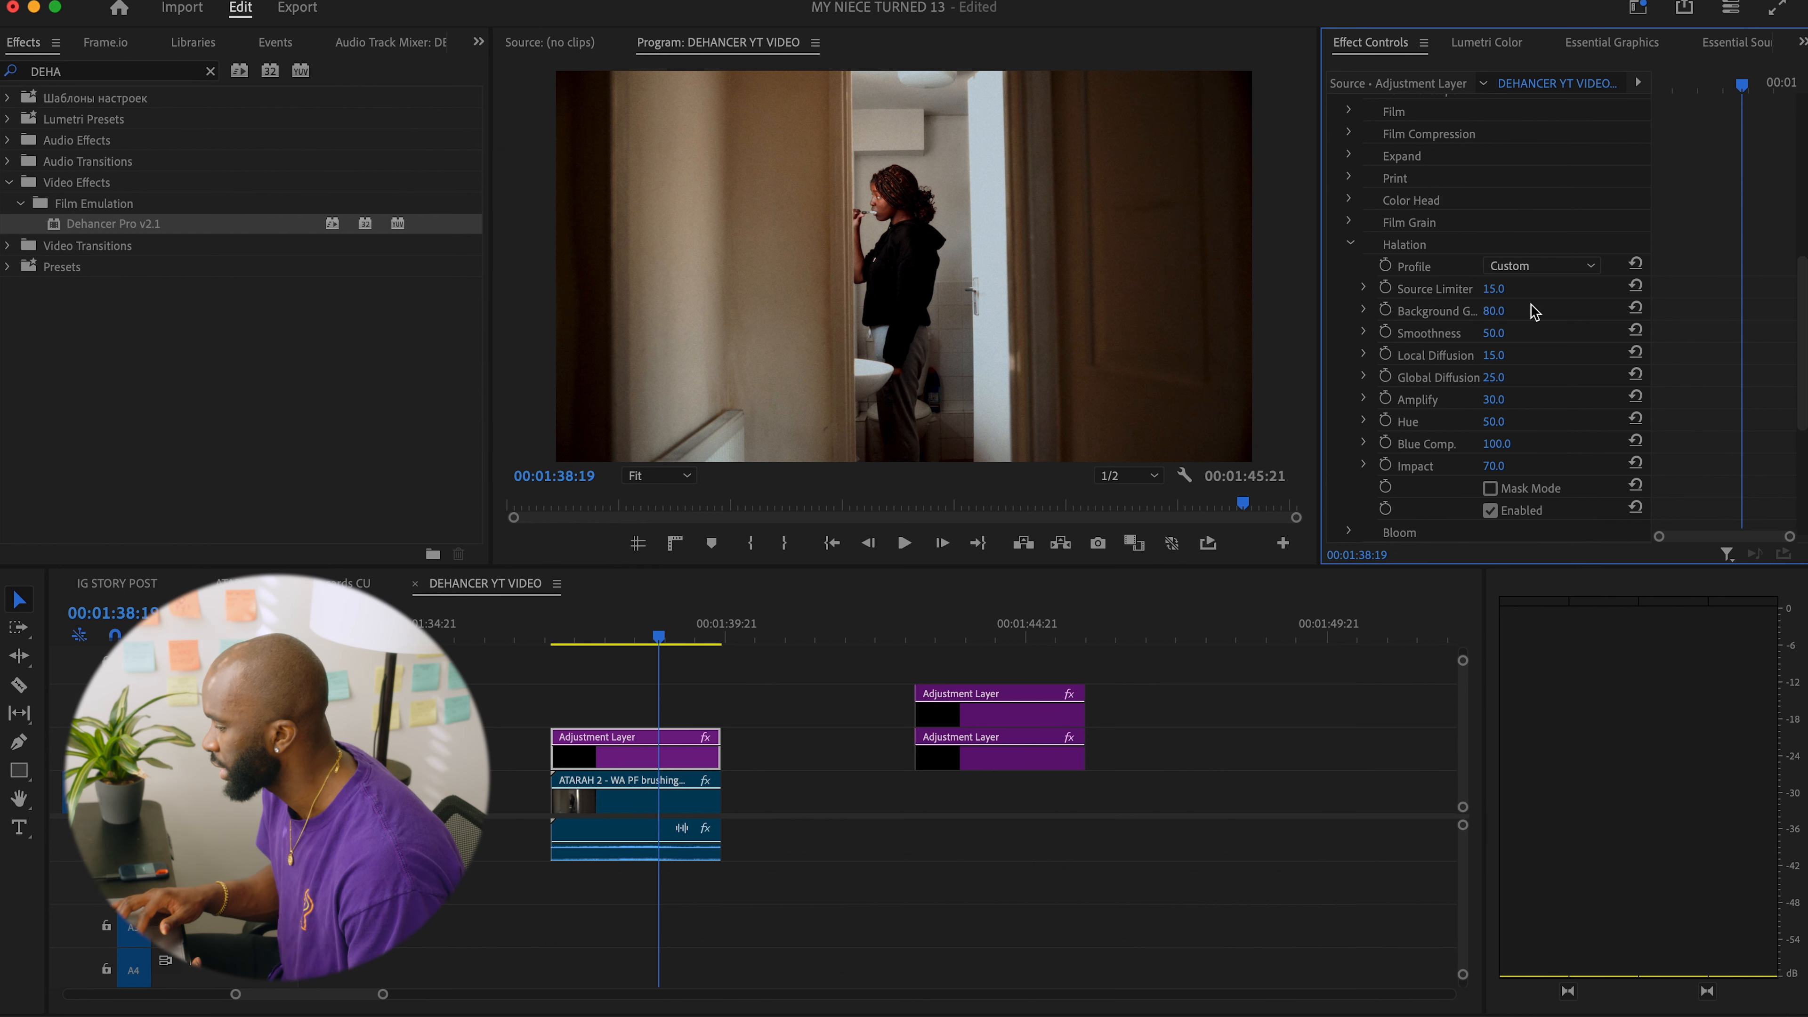